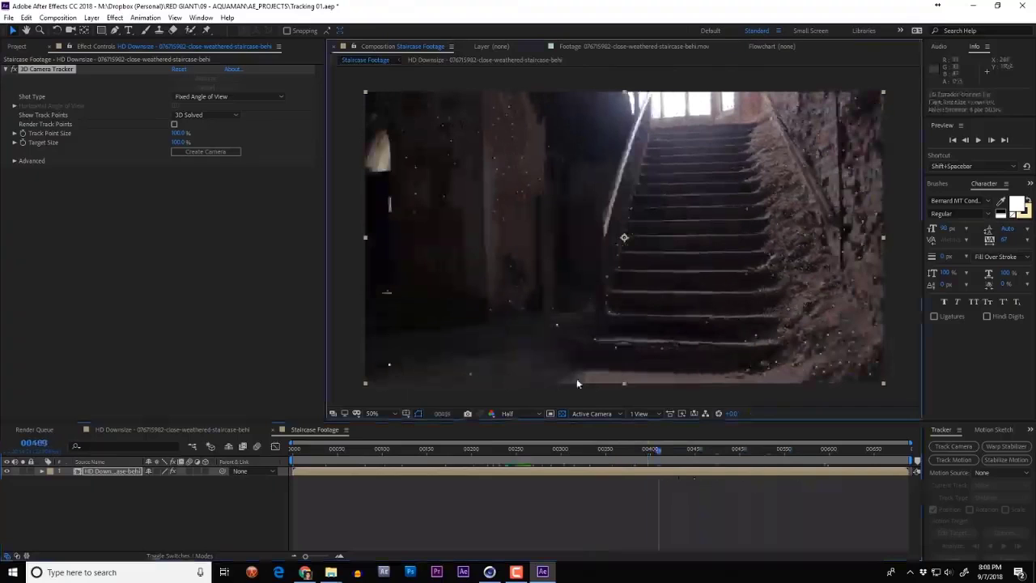
- Set the ground plane and origin from the selected floor track points, and create a solid and camera there
right_click(521, 351)
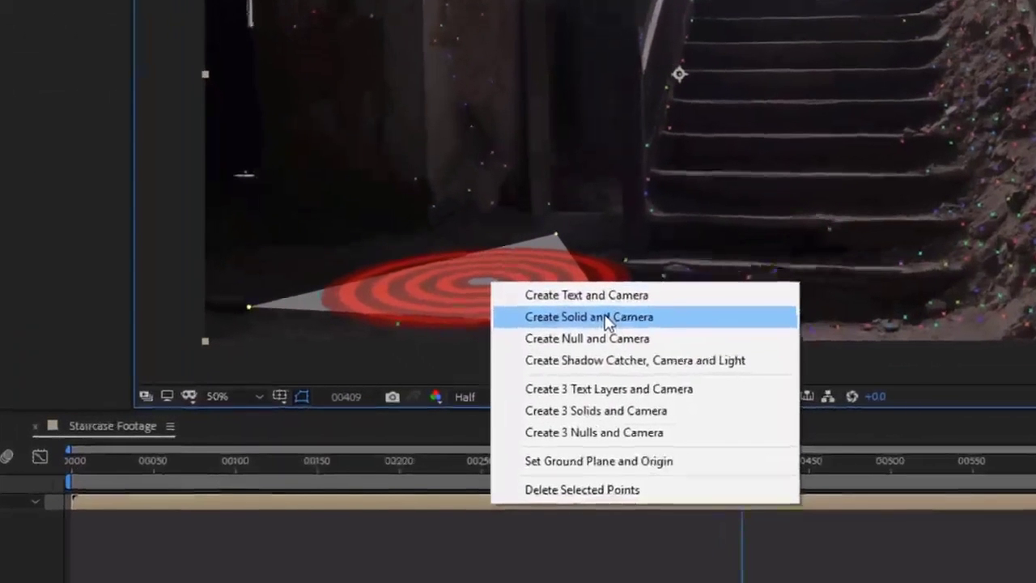
click(659, 461)
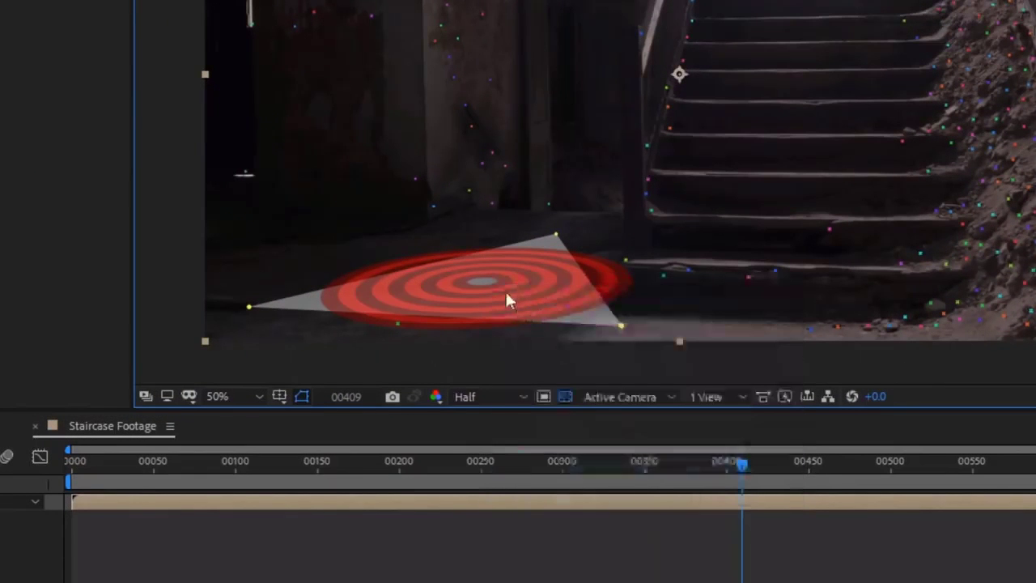
right_click(510, 301)
click(588, 325)
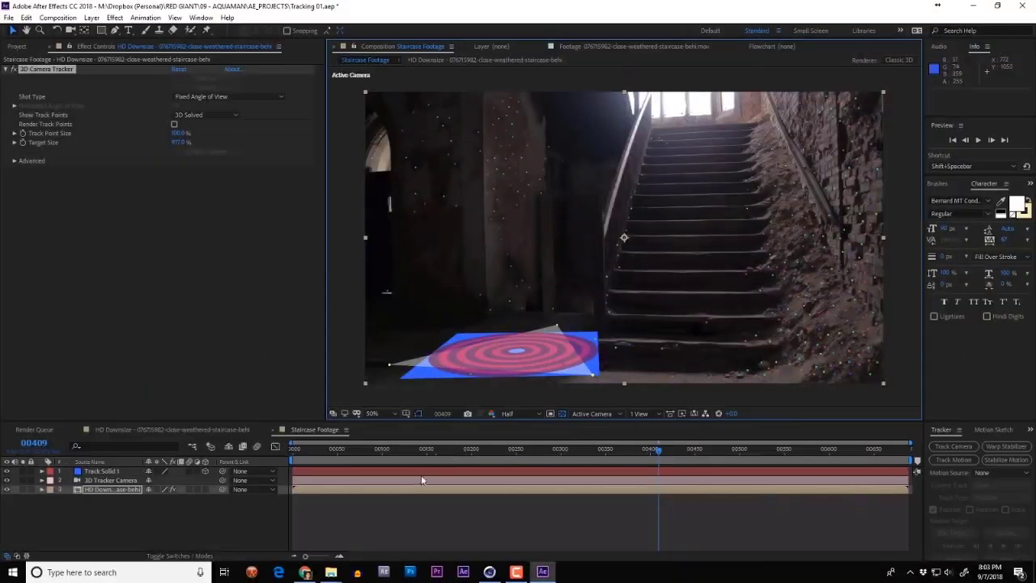
- Create a track solid from the camera track points on the back wall
click(435, 530)
click(372, 447)
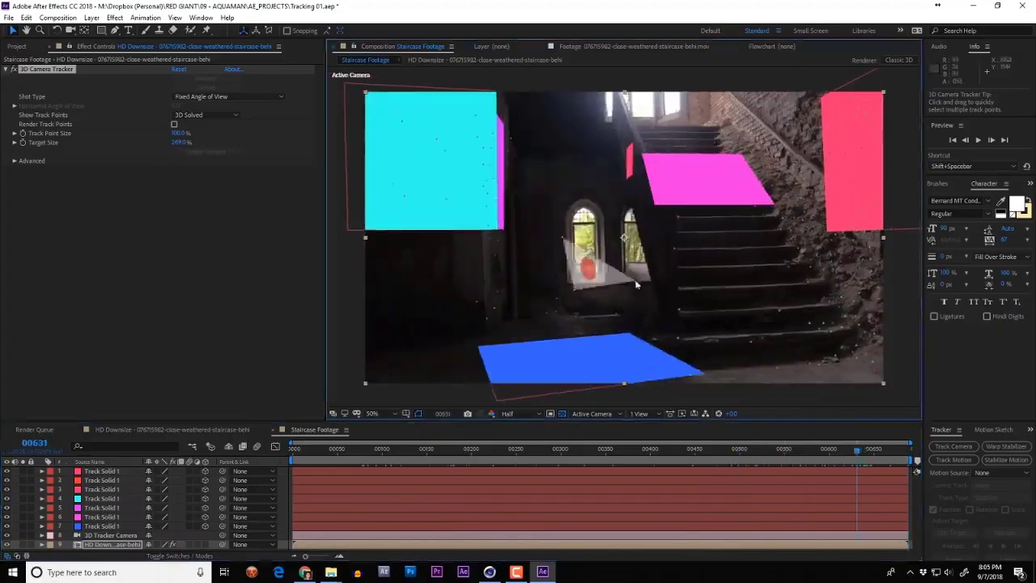
right_click(542, 258)
click(570, 273)
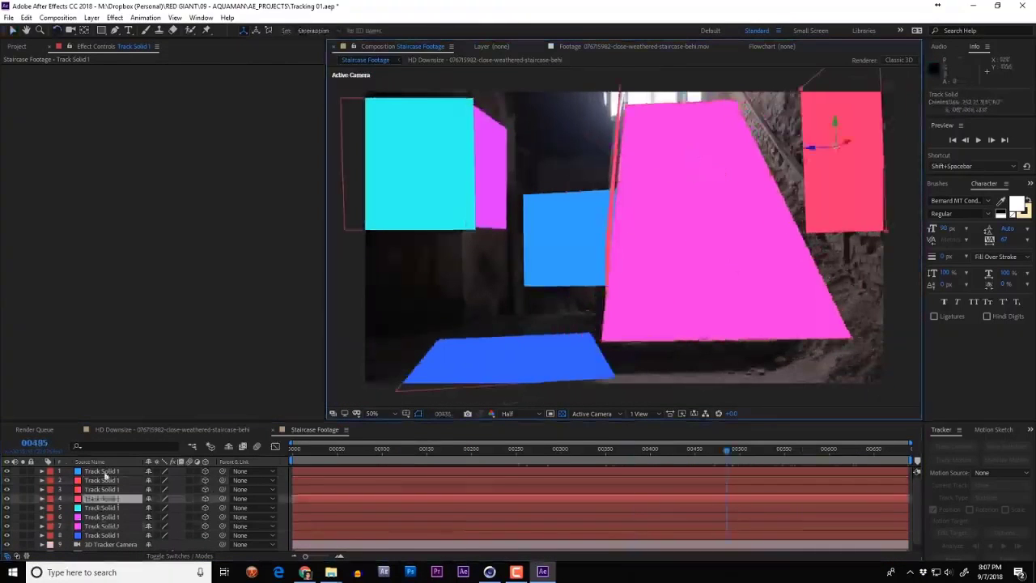
- Rename the wall, railing and column track solids BACK WALL, RAILING, FRONT COLUMN, SIDE WALL, MID WALL and MID WALL SIDE
key(Return)
text(BACK WALL)
key(Return)
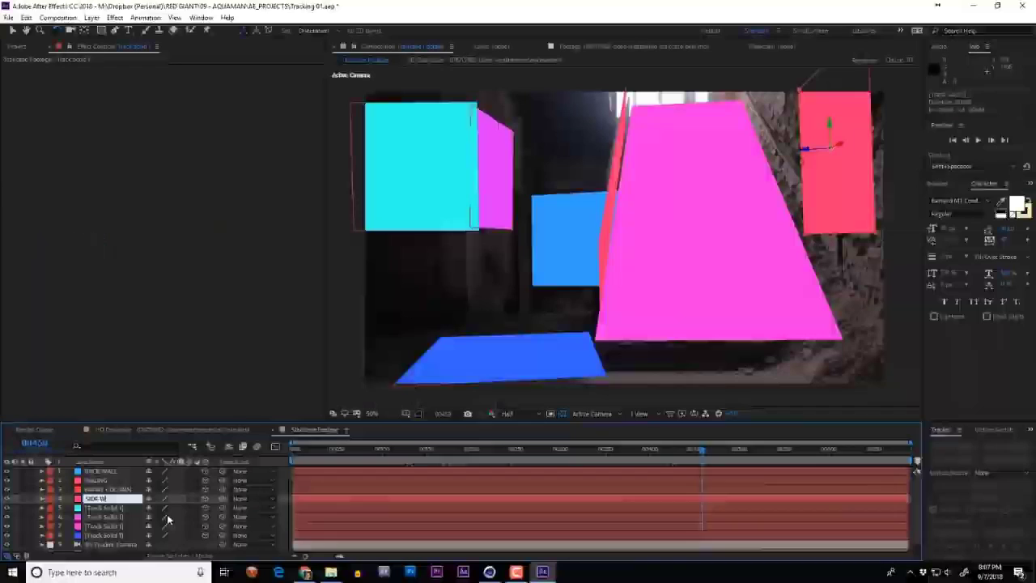
key(Return)
text(MID WALL)
click(127, 518)
key(Return)
text(MID WALL SIDE)
- Rename the staircase solid STAIRS and the ground solid FLOOR
click(129, 529)
key(Return)
text(STAIRS)
key(Return)
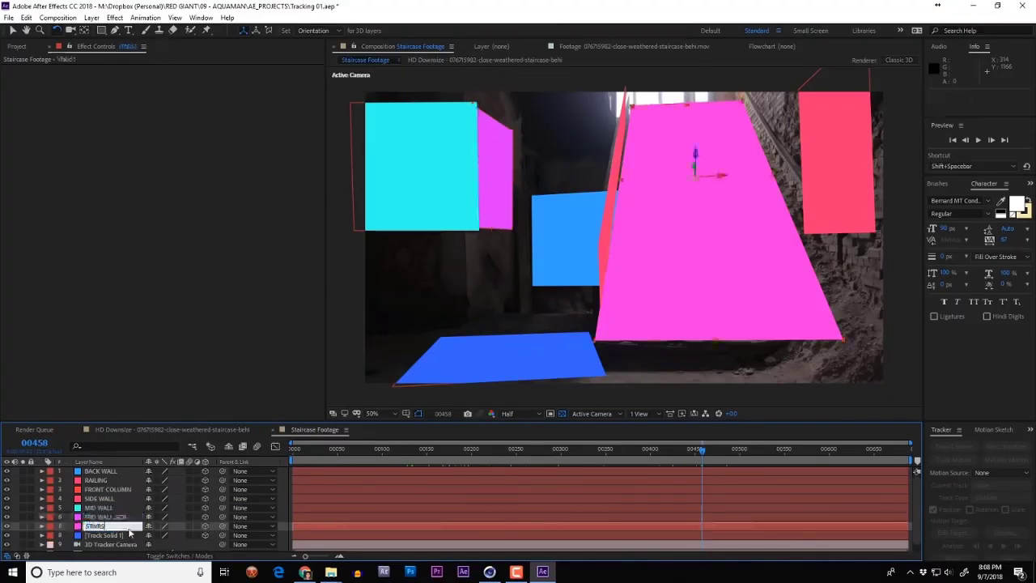
click(127, 535)
key(Return)
text(FLOOR)
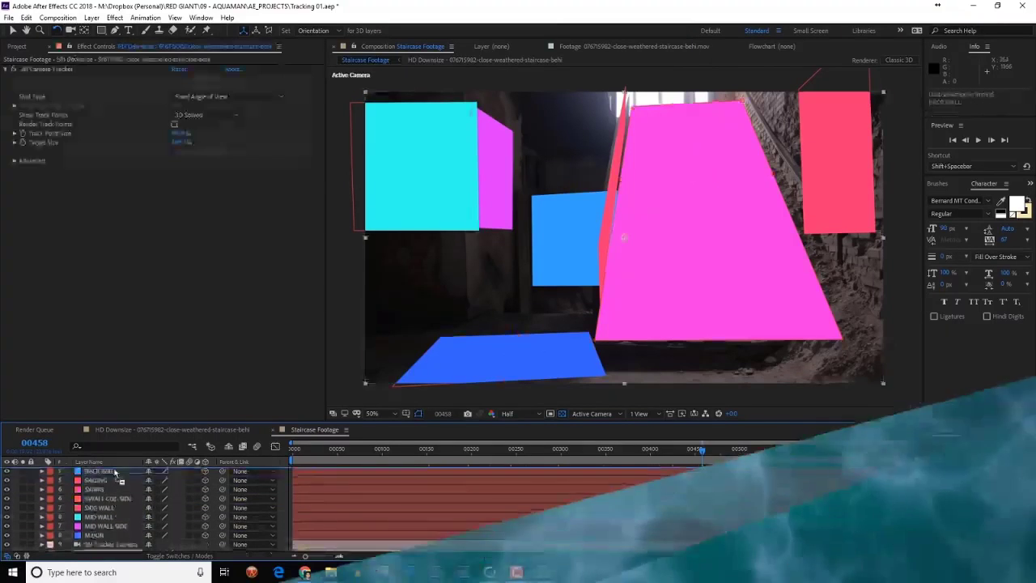
key(Return)
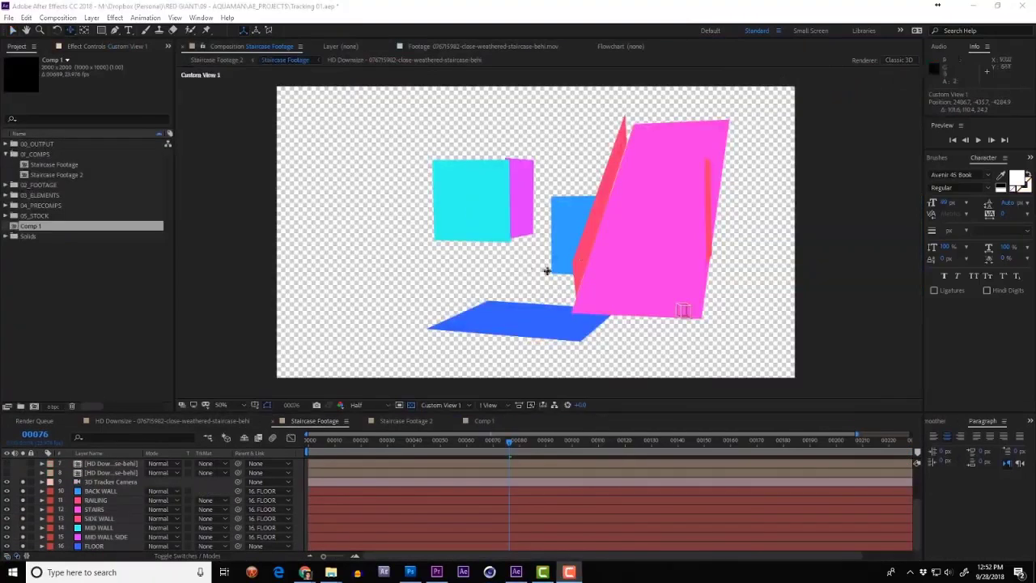
mouse_move(437, 301)
mouse_down()
mouse_move(541, 326)
mouse_move(656, 321)
mouse_move(569, 305)
mouse_move(541, 312)
mouse_move(577, 269)
mouse_move(435, 297)
mouse_up()
key(v)
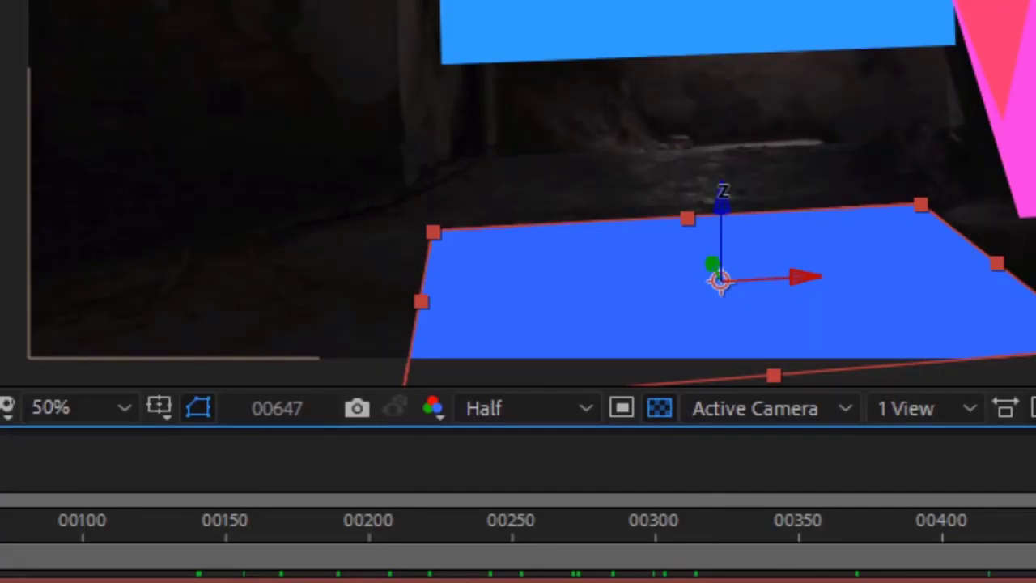
drag(723, 191, 721, 191)
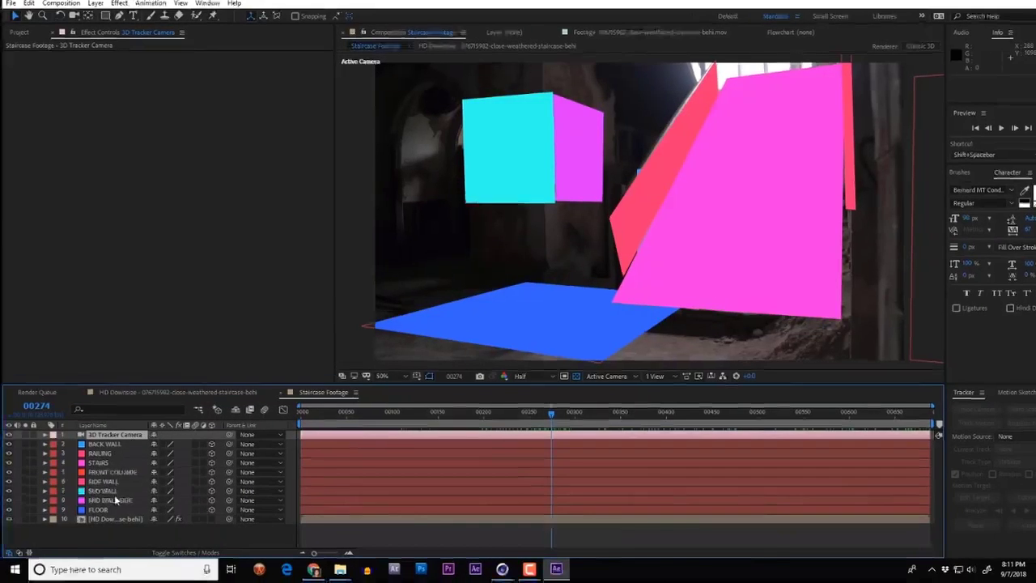
- Parent the 3D Tracker Camera and all other track solids to the FLOOR layer
key(ctrl+a)
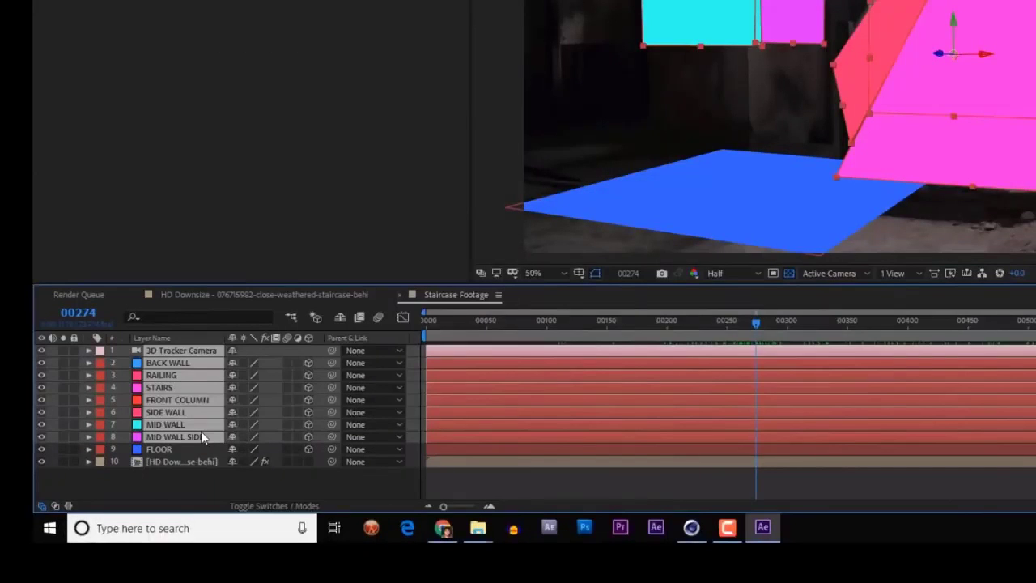
drag(331, 375, 210, 427)
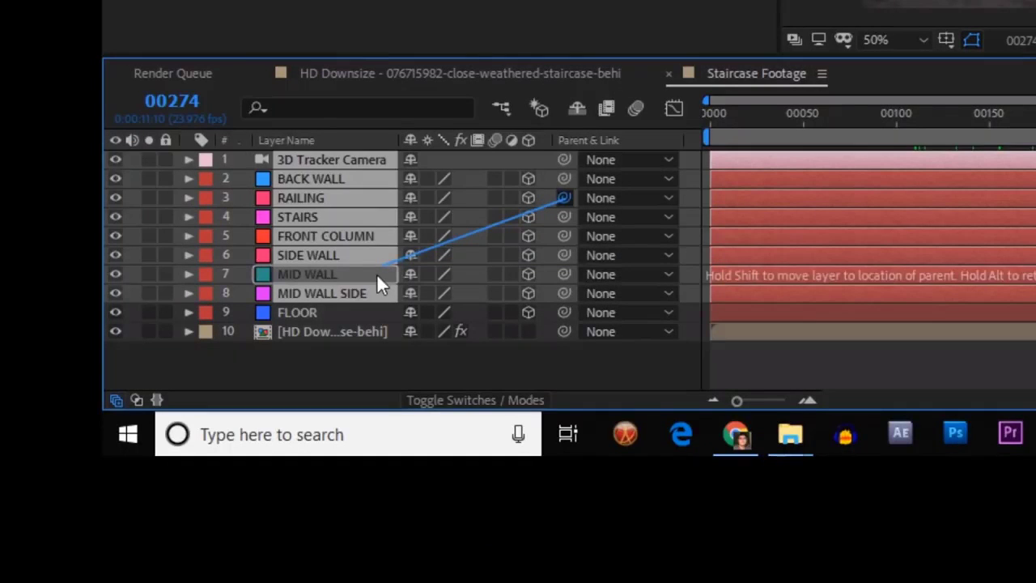
drag(377, 273, 356, 314)
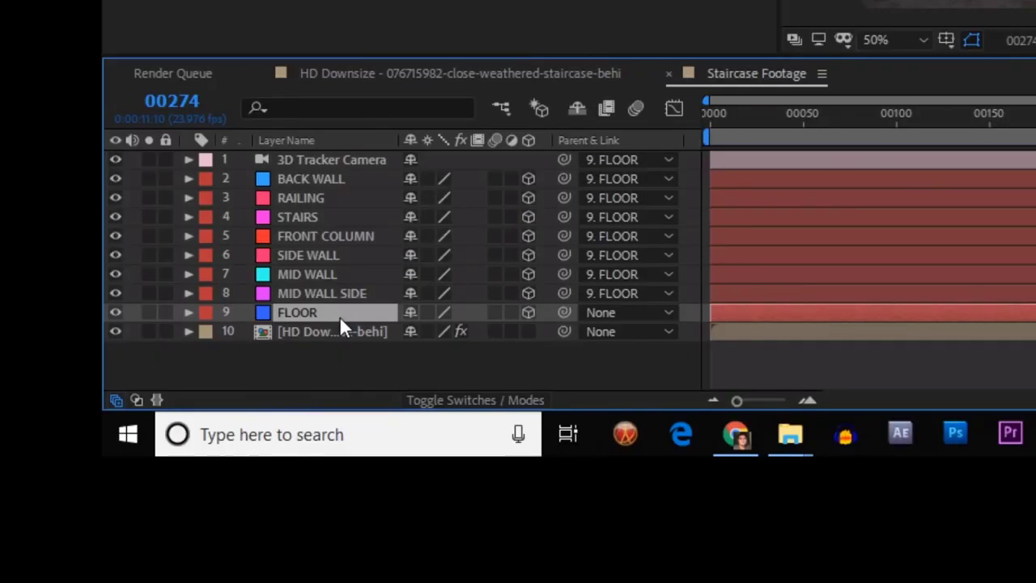
- Set the FLOOR layer's position to the comp center at 960, 540, 0
key(p)
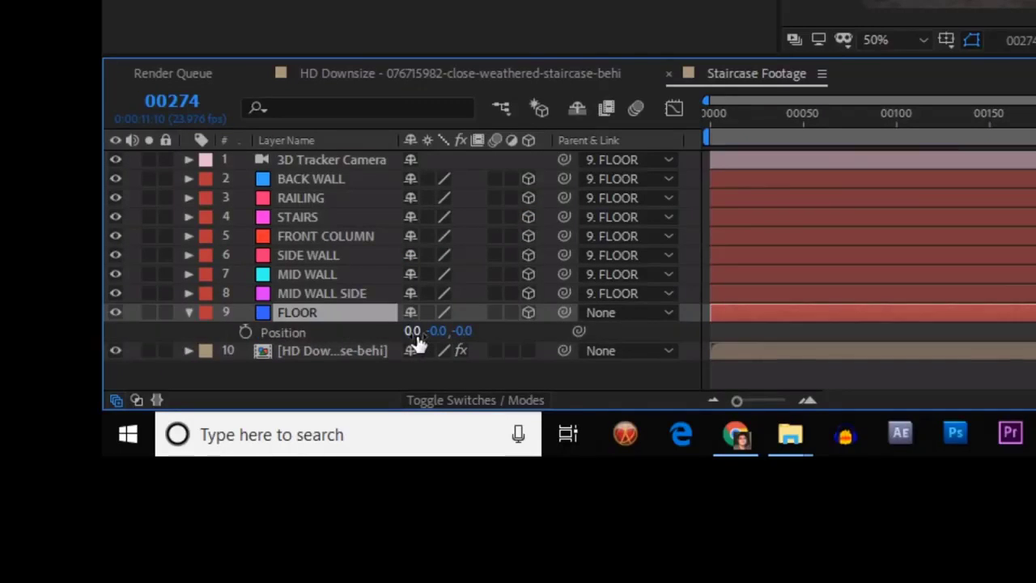
click(414, 332)
text(960)
key(Tab)
text(540)
key(Tab)
text(0)
key(Return)
click(356, 316)
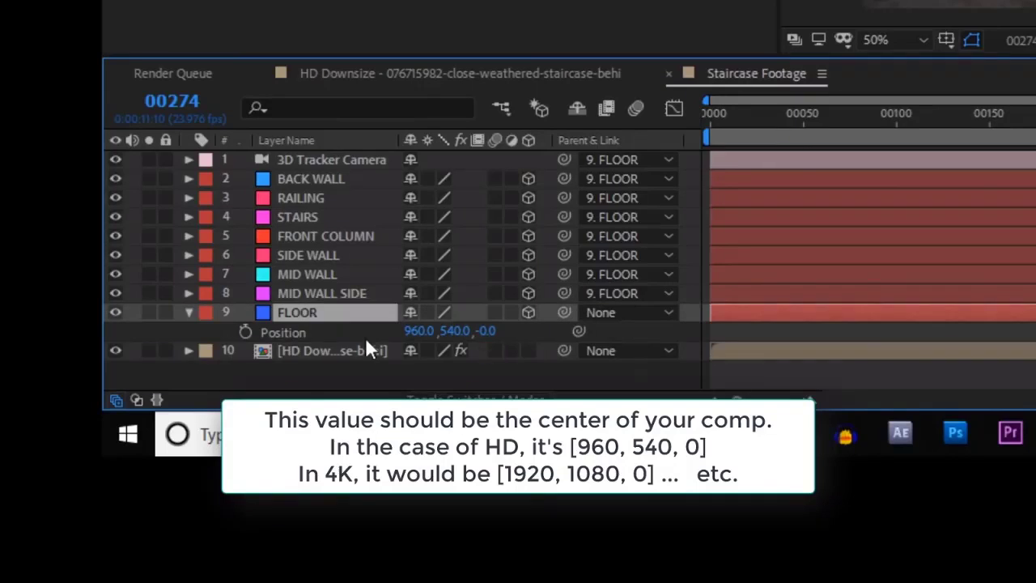
- Set the FLOOR layer's Z orientation to 0° and collapse its properties
key(r)
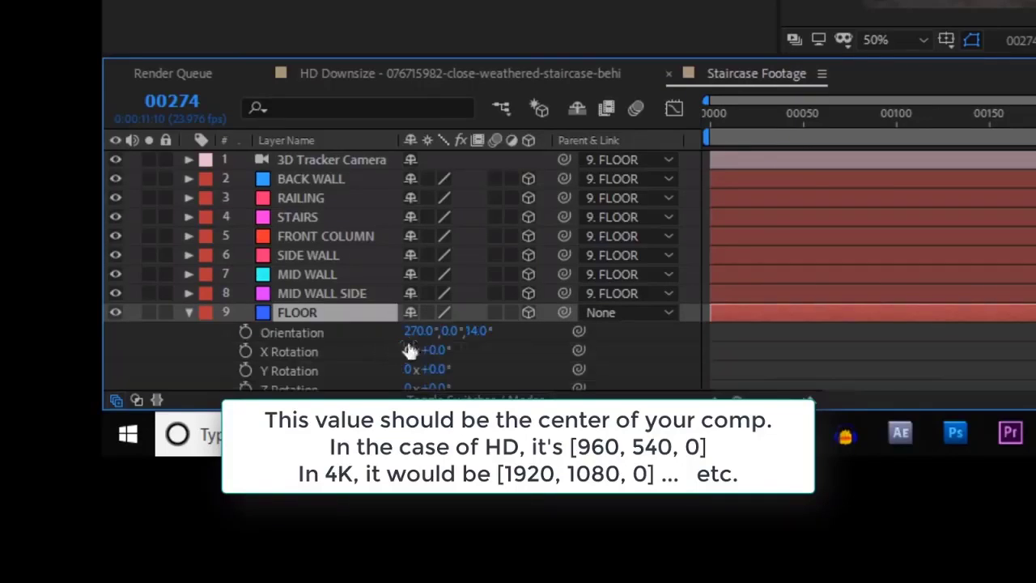
click(475, 332)
text(0)
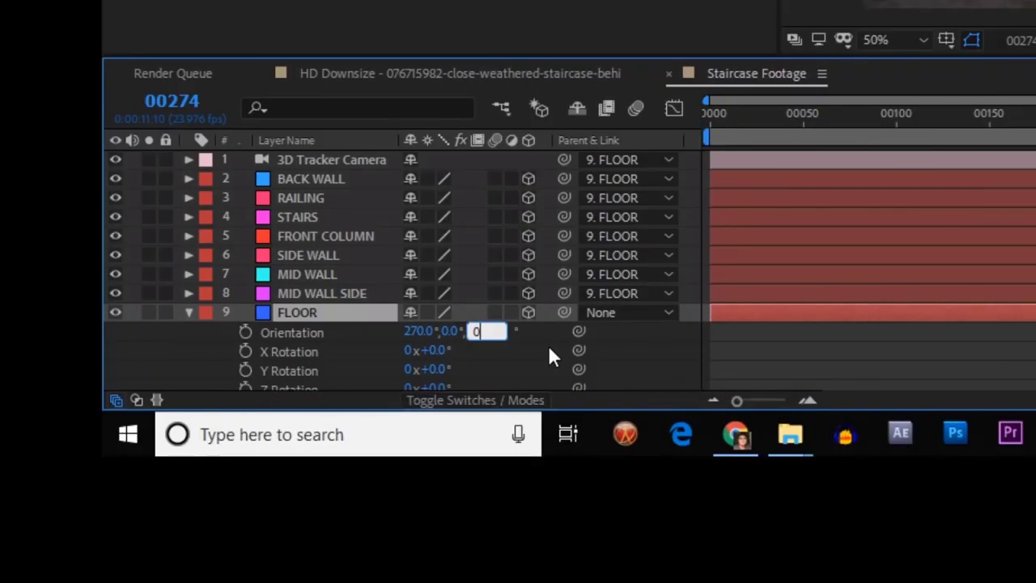
key(Return)
key(Return)
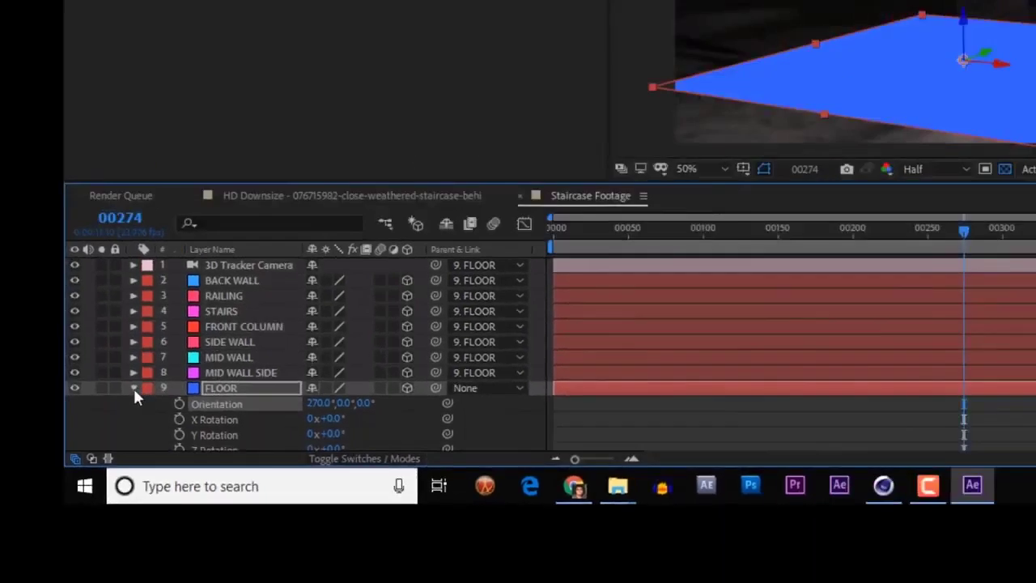
click(191, 313)
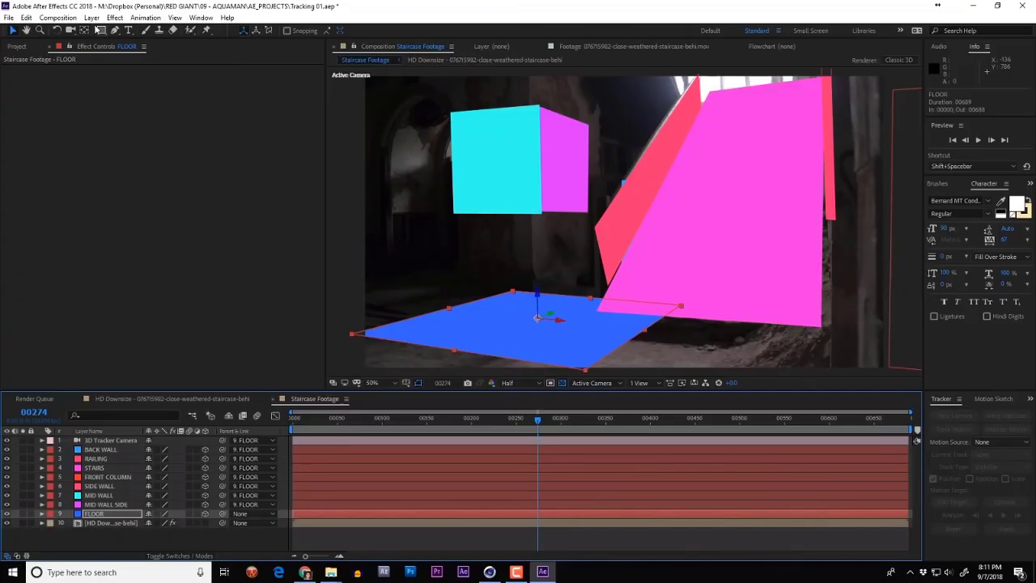
- Add a new 1920 x 1080 px black solid as a 3D layer for size reference
click(91, 18)
mouse_move(98, 24)
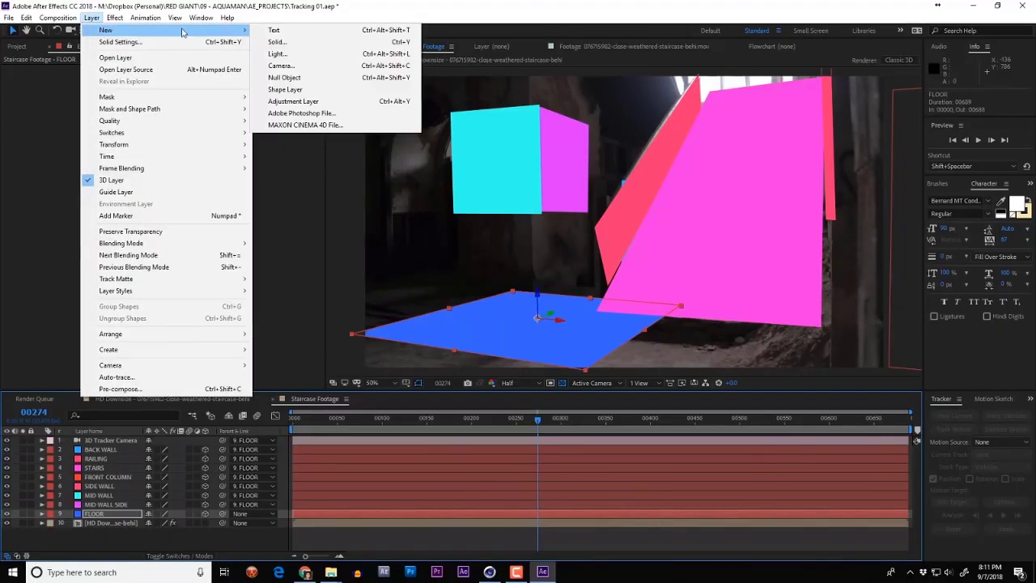
click(283, 38)
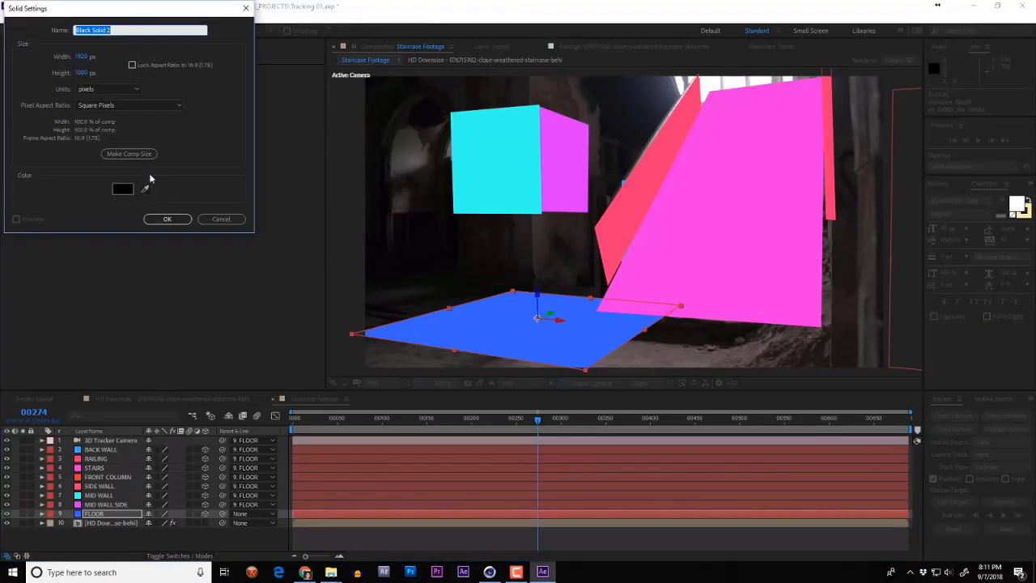
click(167, 219)
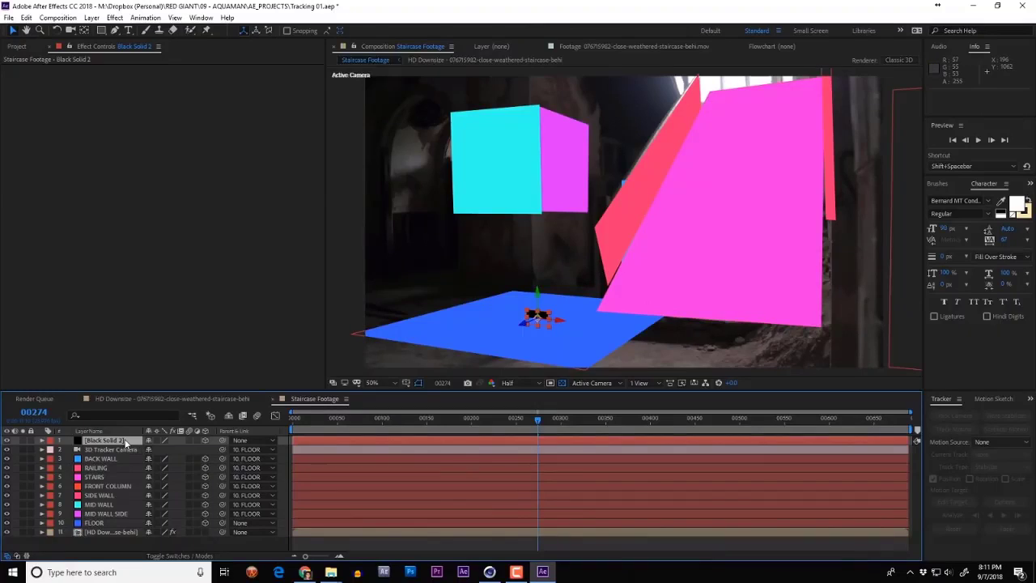
key(s)
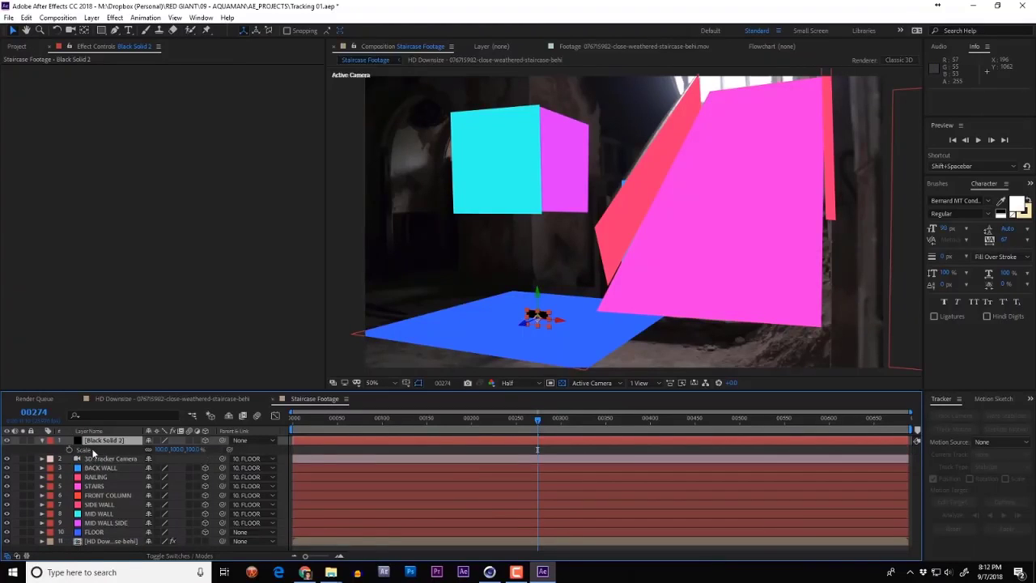
key(s)
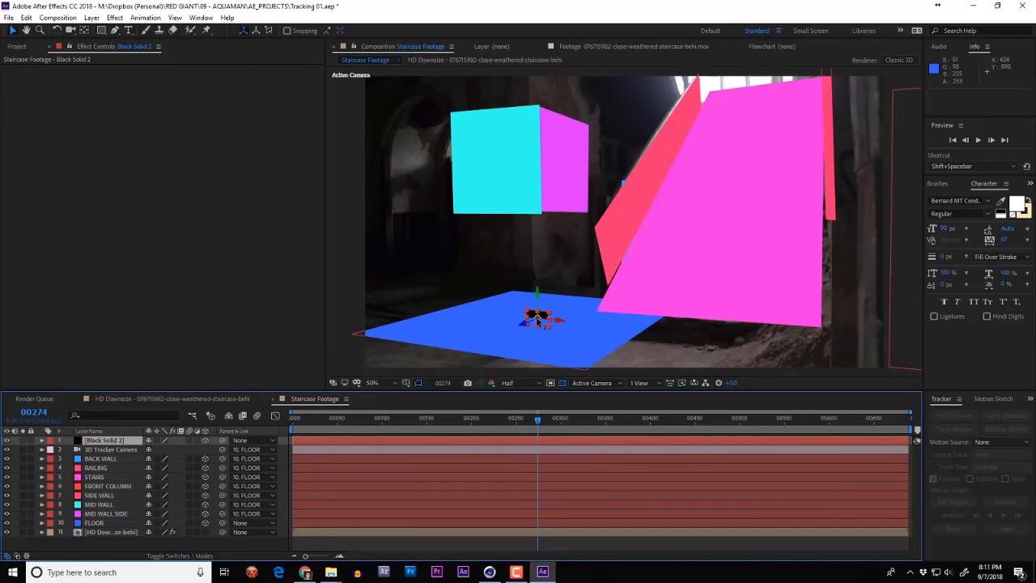
- Scale the FLOOR layer down uniformly to 50%, judging the size against the black solid
click(102, 522)
key(s)
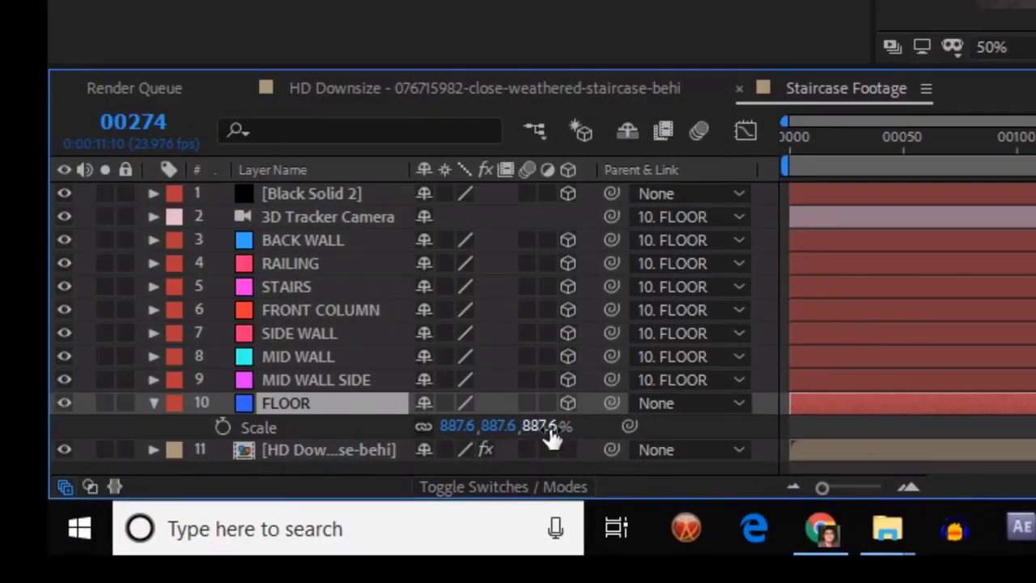
drag(534, 429, 465, 429)
drag(165, 532, 194, 532)
scroll(735, 203, down, 2)
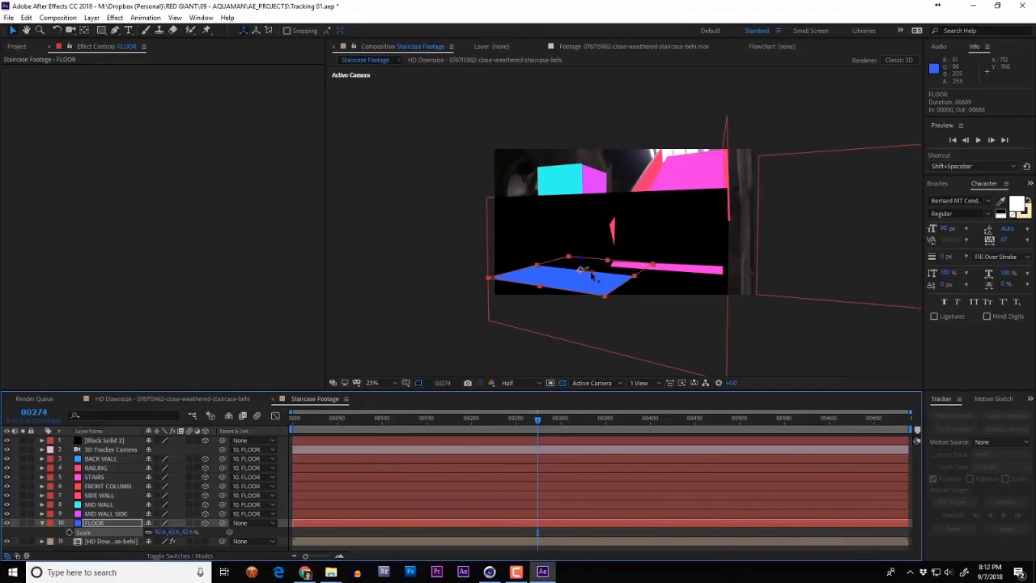
drag(187, 536, 198, 537)
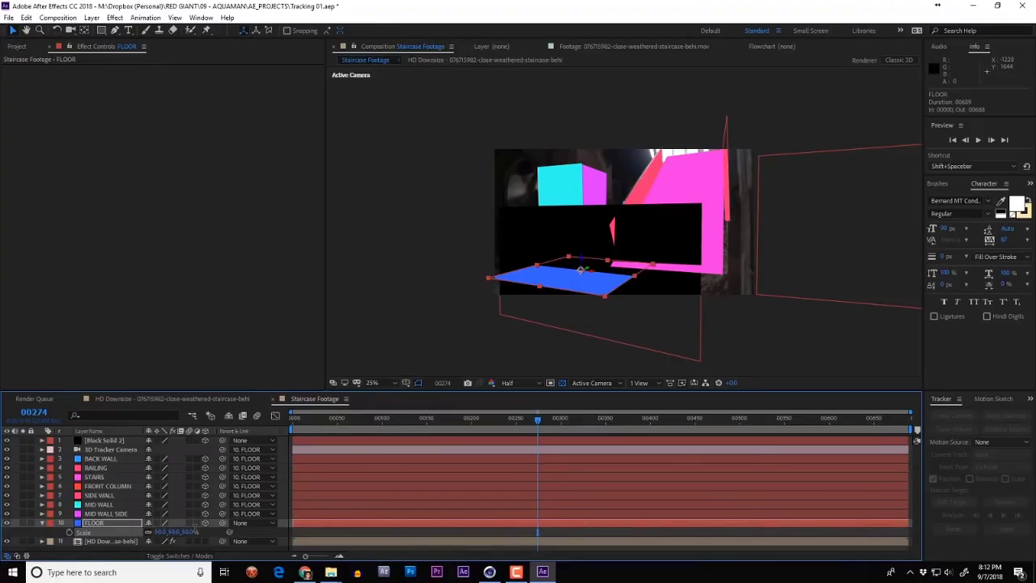
key(ctrl+z)
- Set the parent of the tracker camera and its selected track solids to None, and delete the black reference solid
click(251, 457)
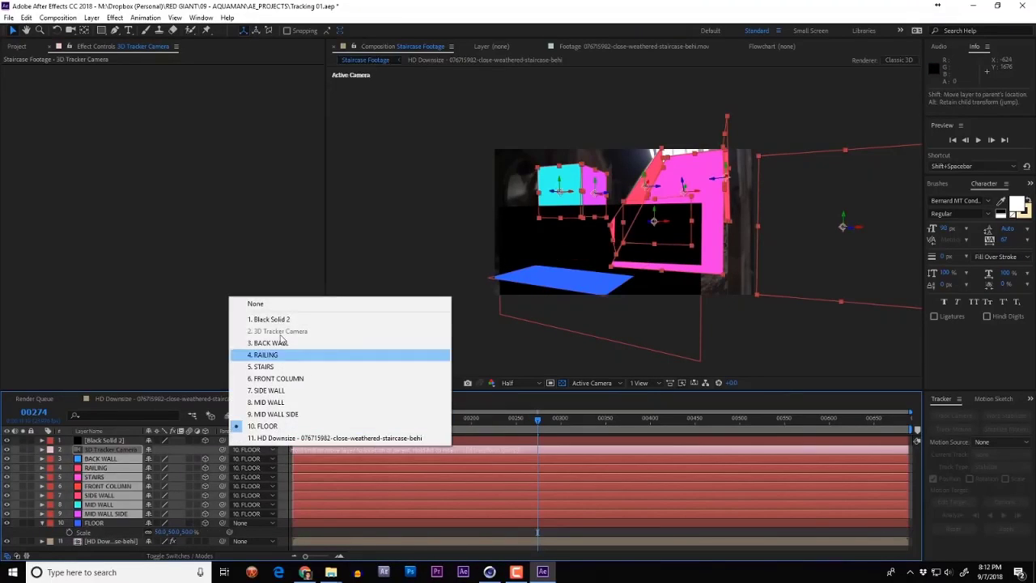
click(285, 303)
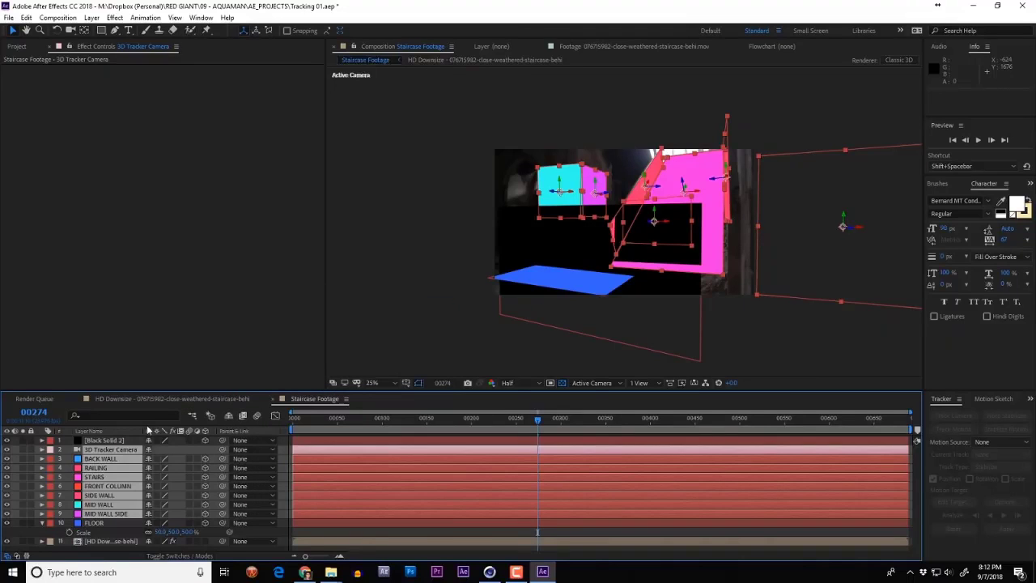
click(115, 441)
key(Delete)
- Go to frame 391 and move the staircase footage layer above the camera and track solids
drag(537, 419, 643, 419)
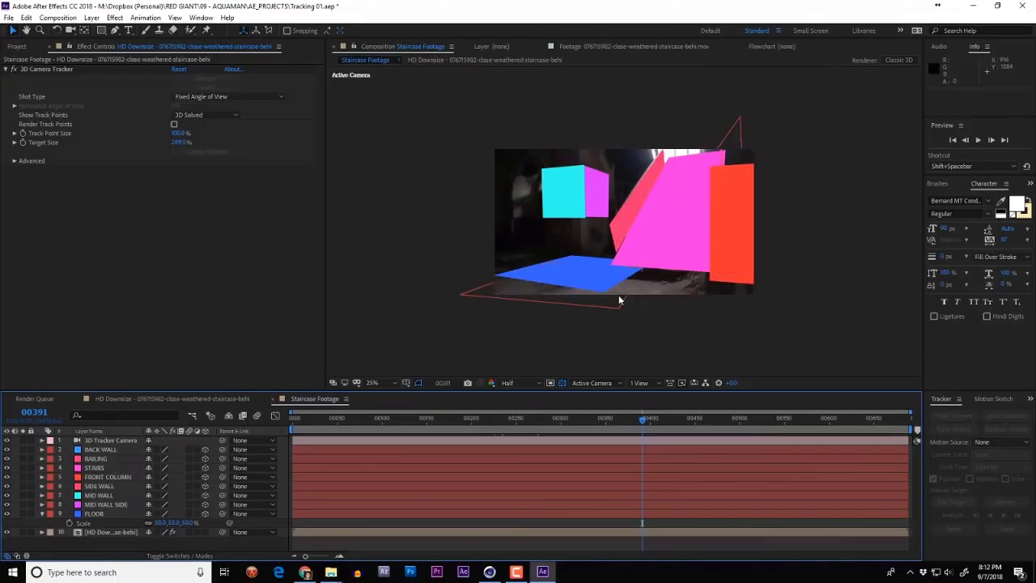
drag(100, 533, 122, 437)
click(453, 172)
scroll(453, 172, up, 2)
- Add a new black solid as a 3D layer to test its size and placement in the scene
click(91, 17)
click(279, 41)
click(194, 219)
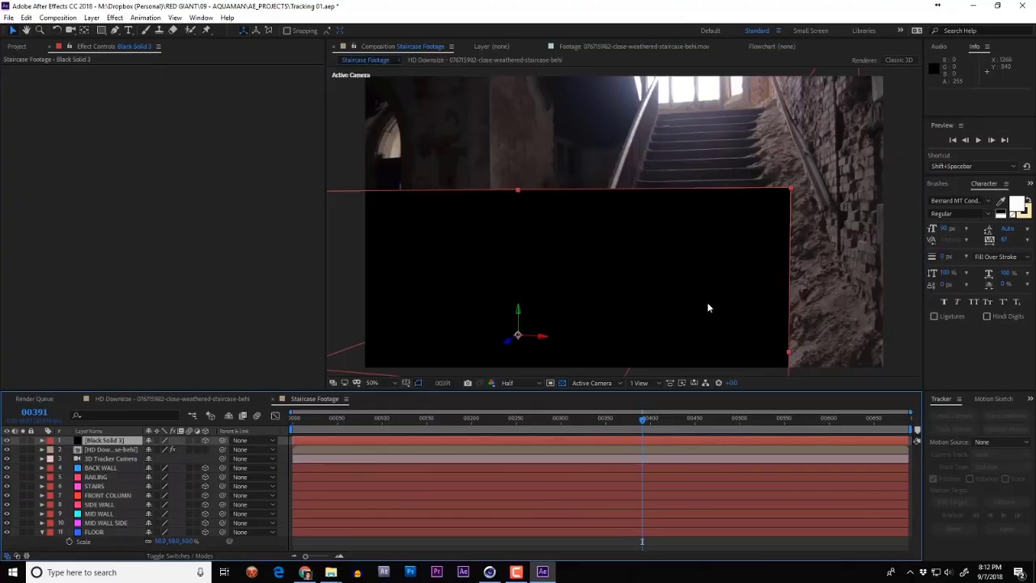
- Add a "Motion Track" text layer at frame 259 and make it a 3D layer standing on the floor
key(t)
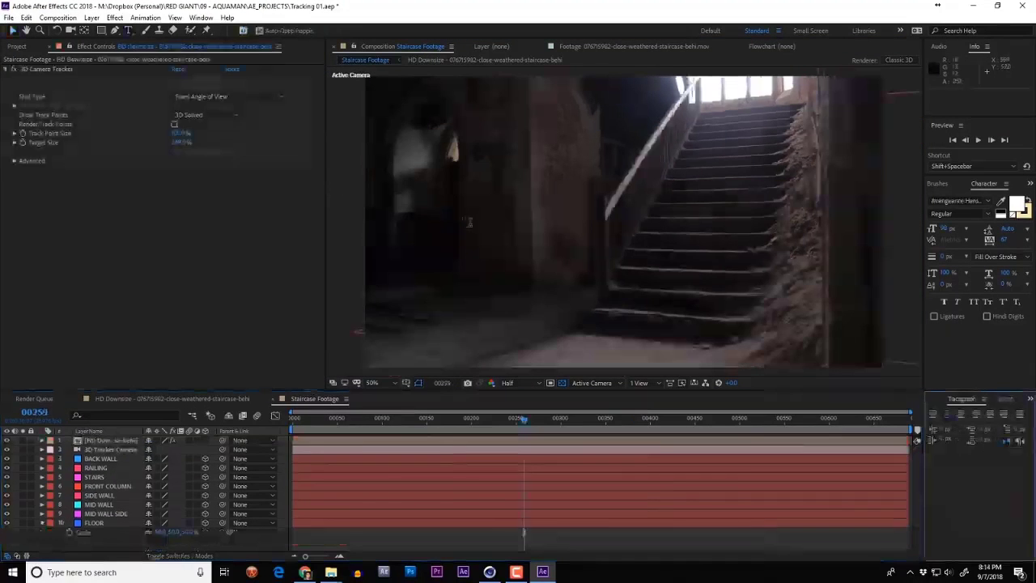
click(589, 222)
text(Motion Track)
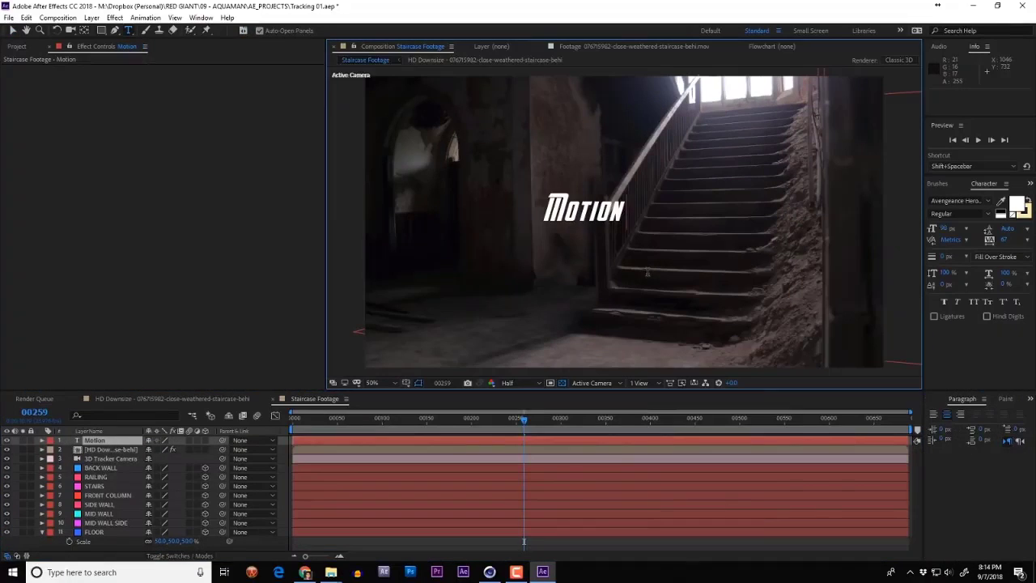
text(v)
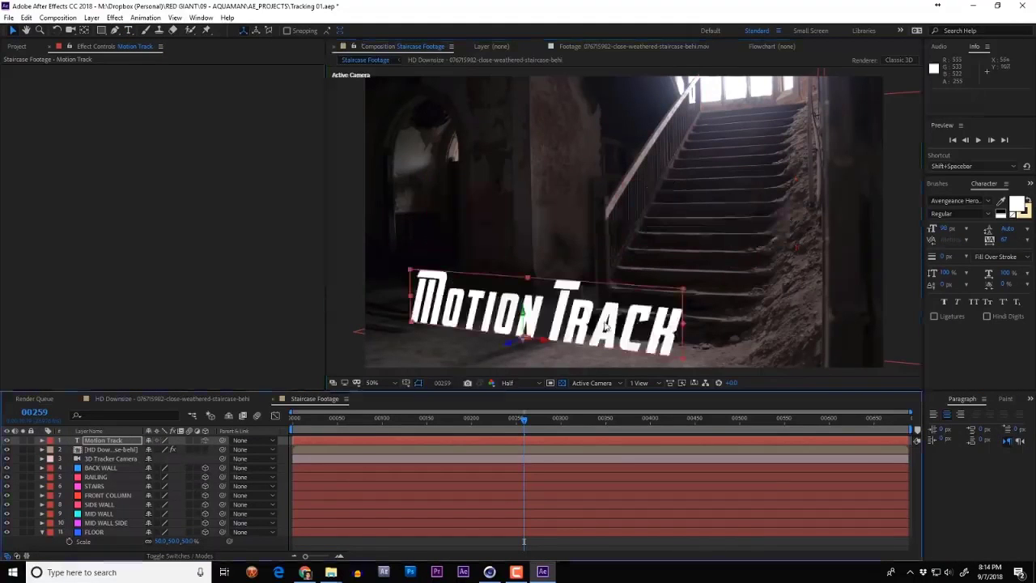
- Set the Motion Track text layer's position to 960, 540 and check its placement near the start of the timeline
drag(524, 419, 493, 419)
key(p)
click(153, 450)
text(960)
key(Tab)
text(540)
key(Return)
click(306, 421)
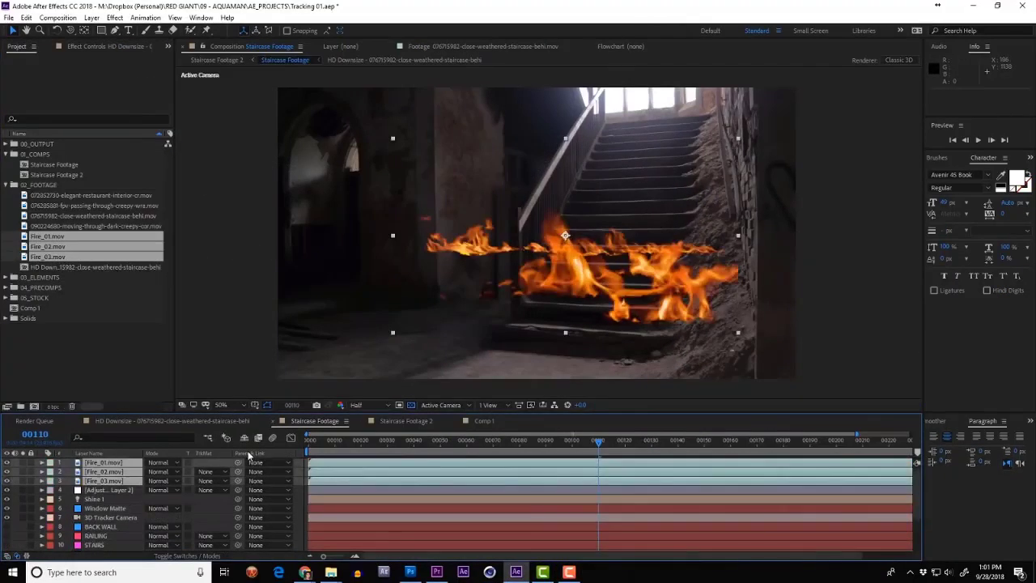
- Reveal the fire layers' material options, and add a white solid with the Particular effect above them
key(a)
key(a)
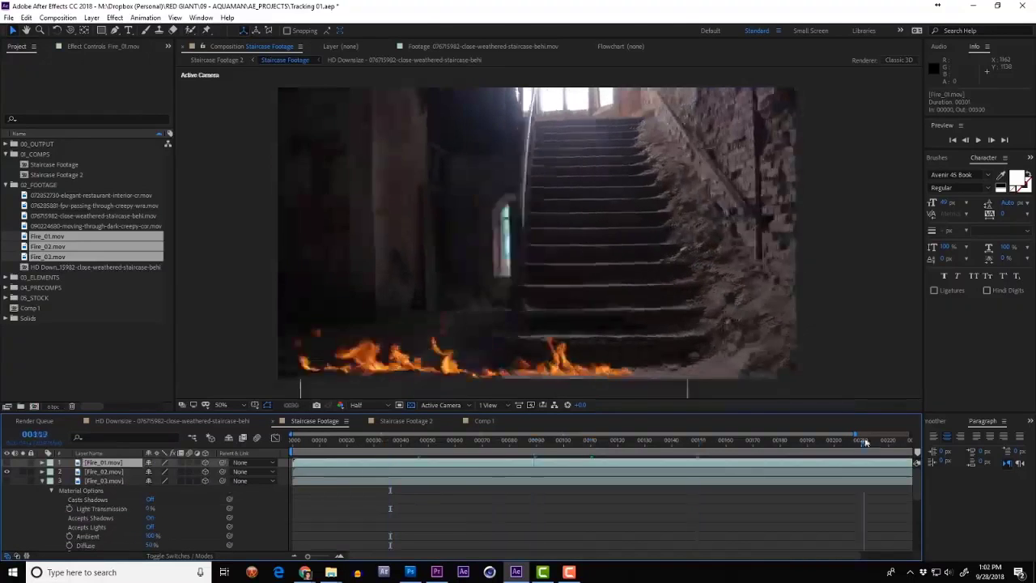
key(ctrl+y)
key(Return)
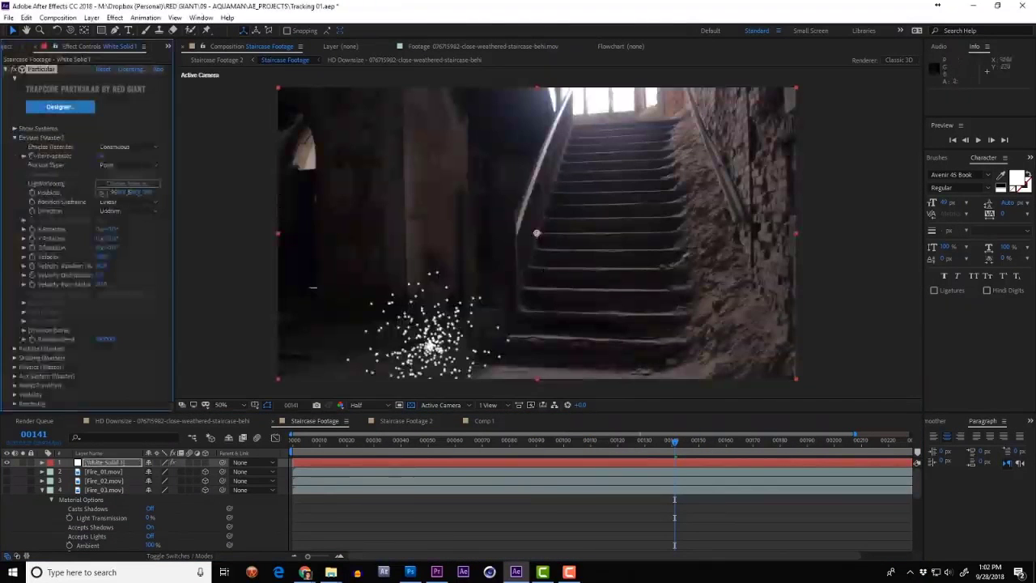
key(space)
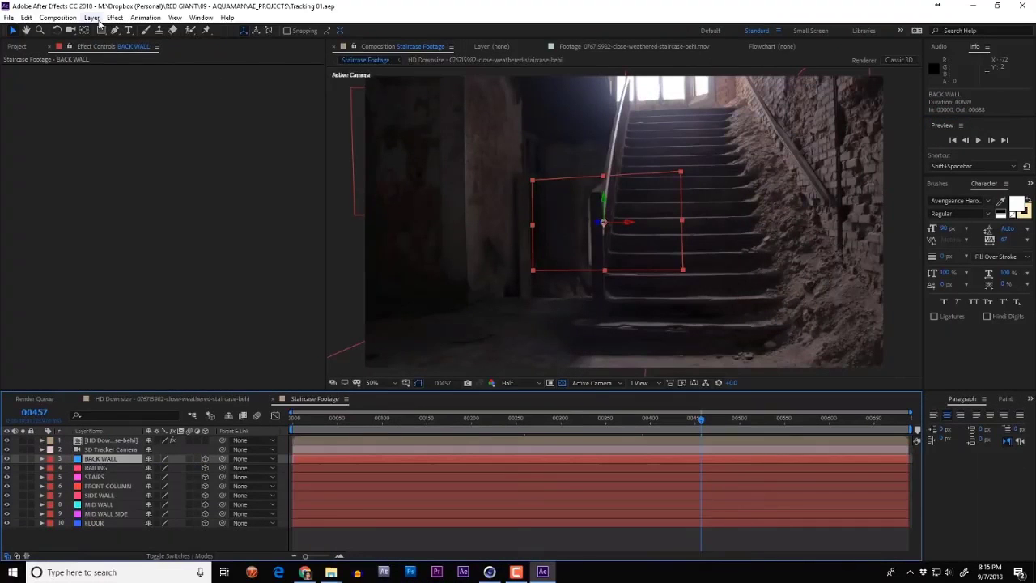
- Create an adjustment layer and move it to the top of the Staircase Footage layer stack
click(93, 18)
mouse_move(106, 27)
click(292, 101)
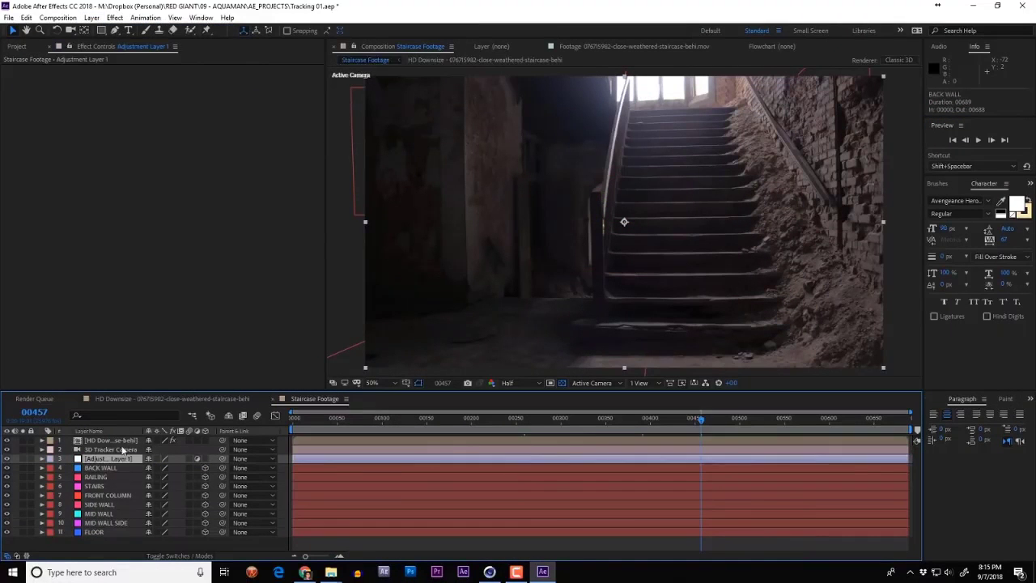
drag(130, 459, 130, 435)
- Apply the Magic Bullet Looks effect to the adjustment layer to grade the staircase footage
right_click(220, 226)
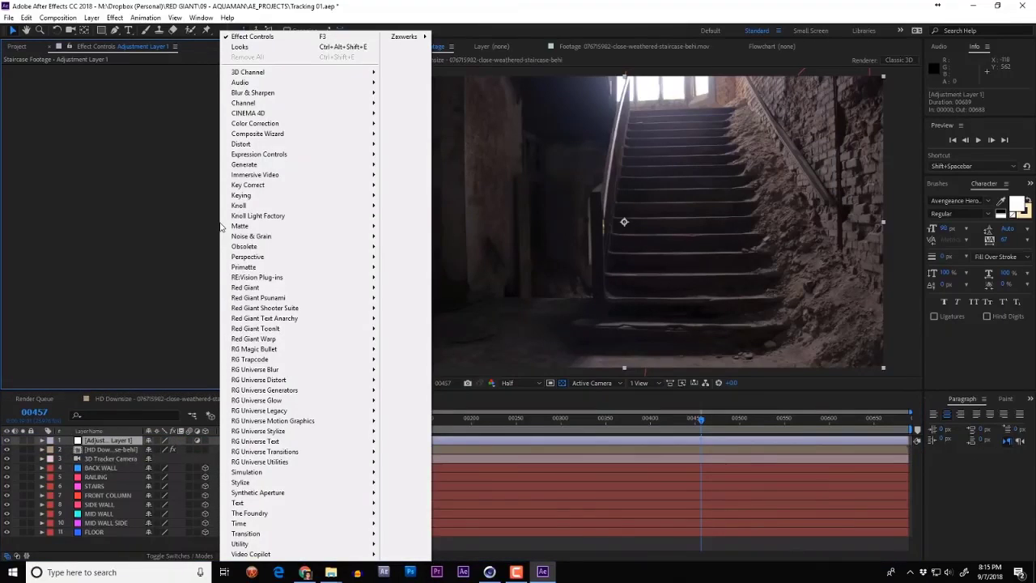
mouse_move(287, 353)
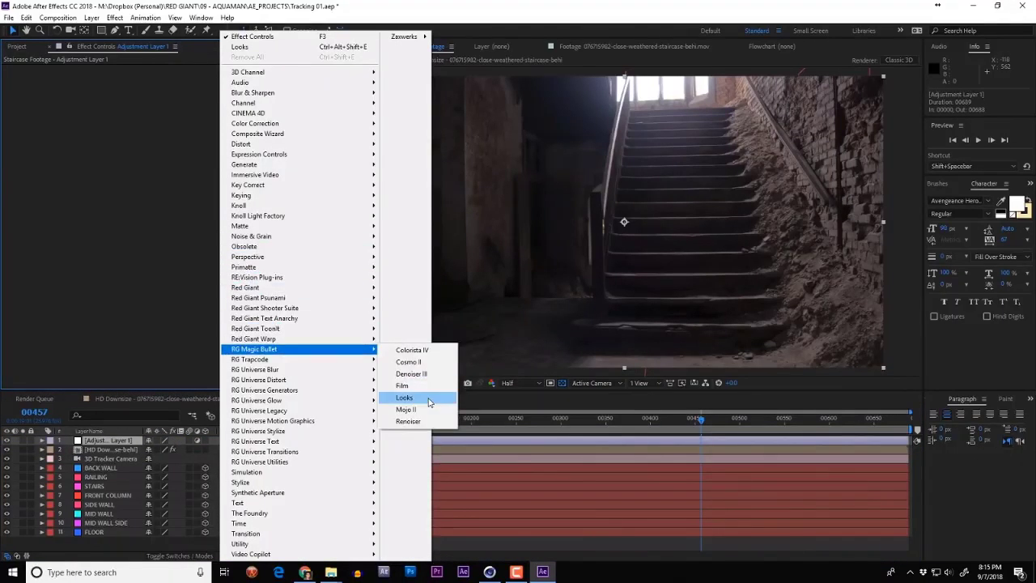
click(429, 400)
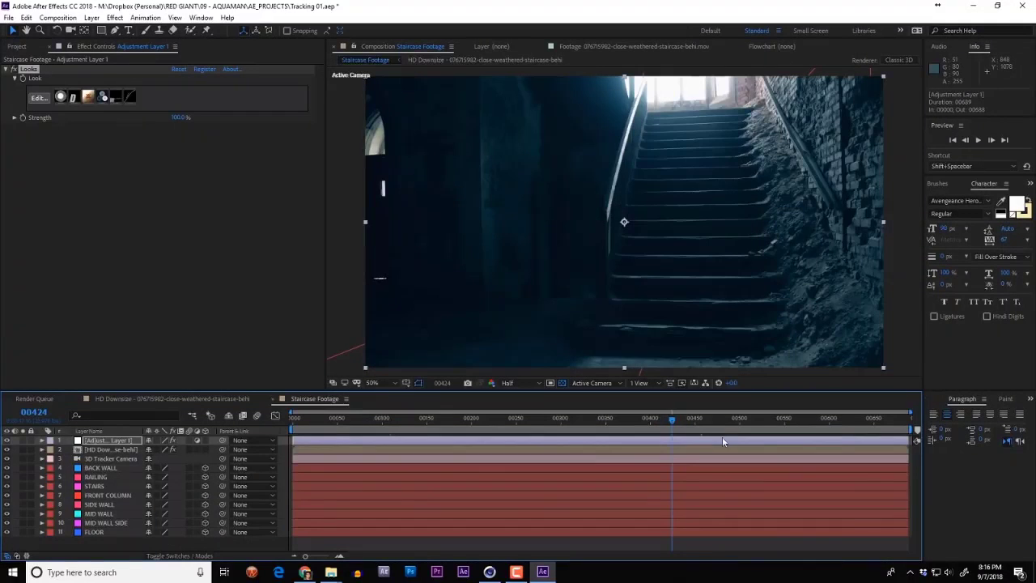
- Go to frame 593 and apply Trapcode Shine to the adjustment layer, ordered ahead of the Looks effect
click(773, 420)
drag(786, 418, 824, 418)
right_click(147, 203)
mouse_move(243, 358)
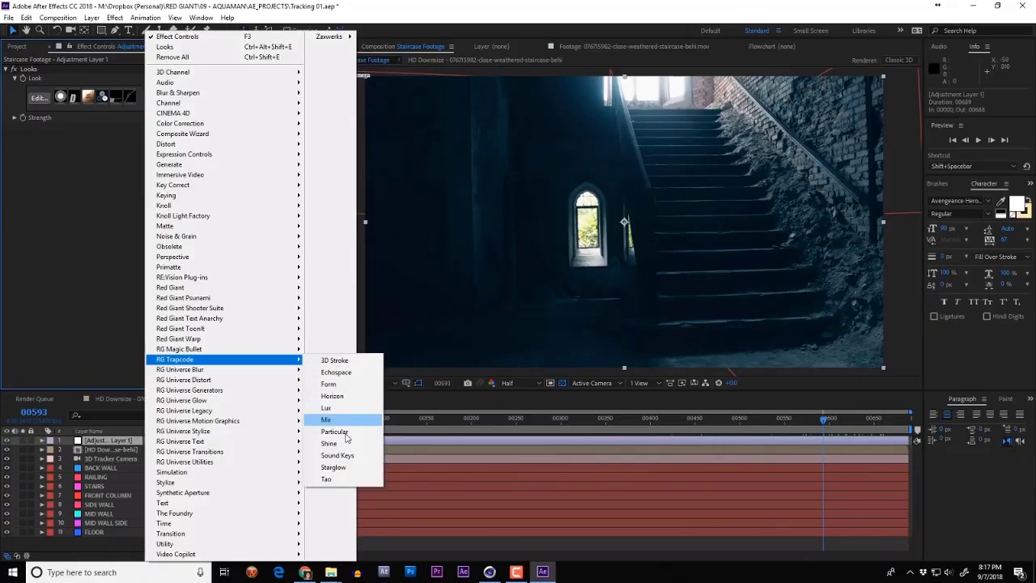
click(334, 443)
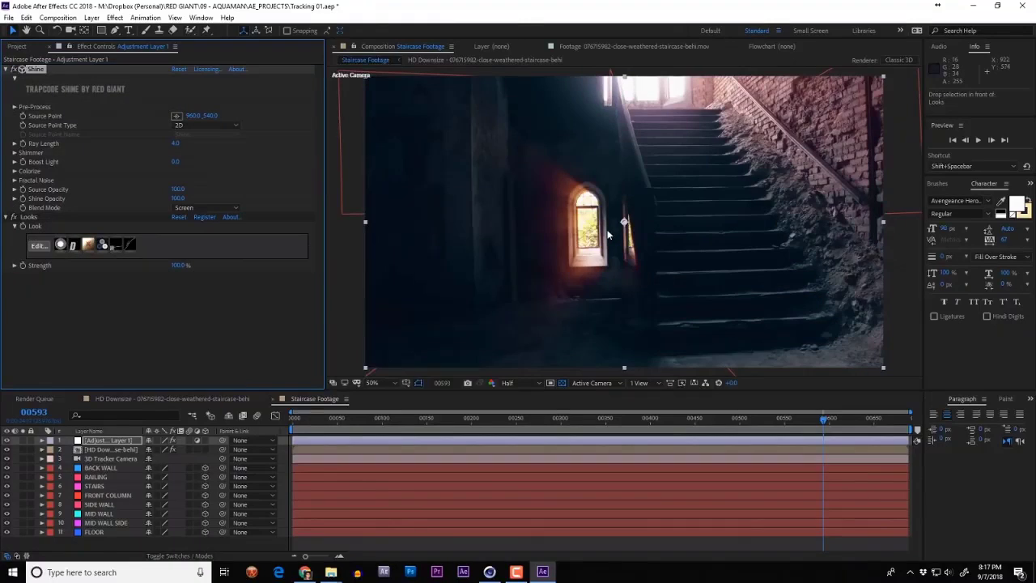
- Set Shine's Colorize preset to Aqualight and its Source Point Type to 3D Light
click(186, 180)
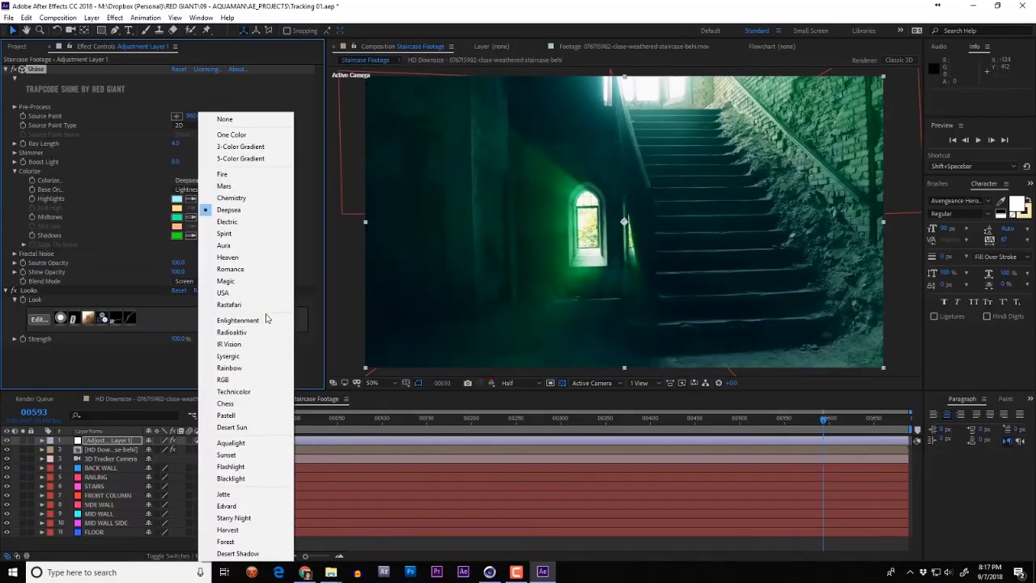
click(231, 443)
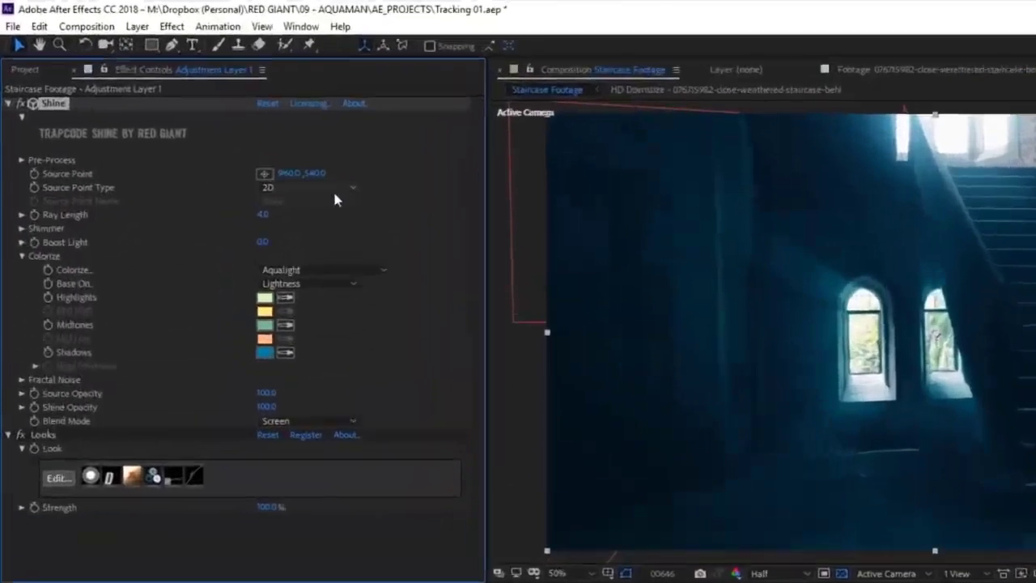
click(227, 126)
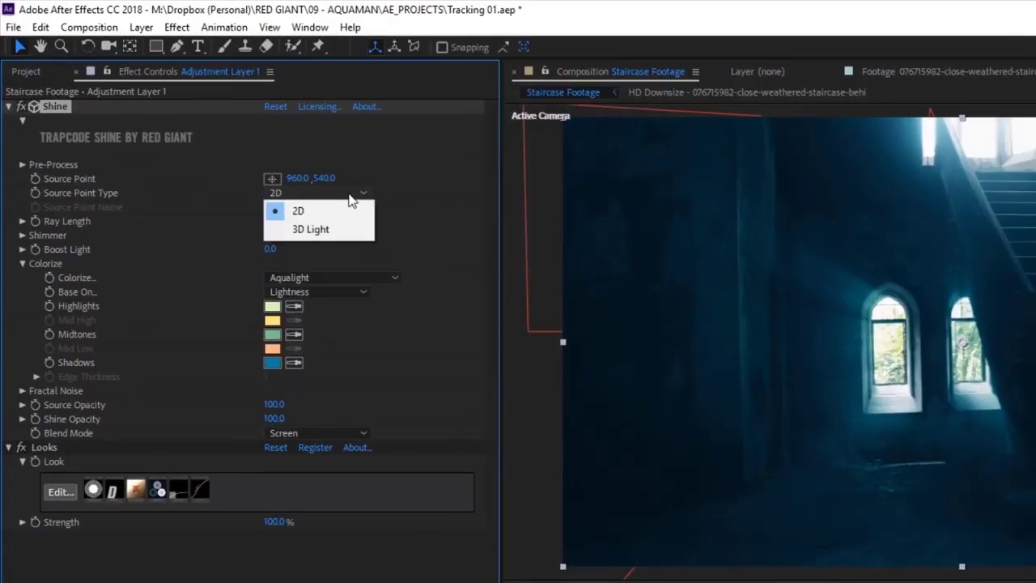
click(322, 230)
- Add a light layer named Shine 1 near the top of the stairs and scrub the shot to check its rays
click(140, 26)
mouse_move(162, 46)
click(428, 81)
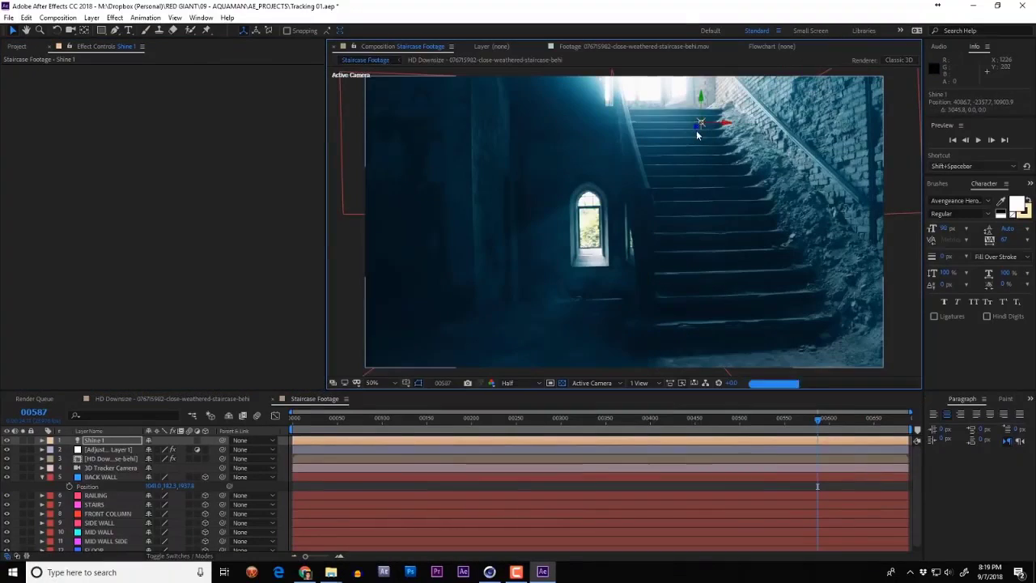
click(634, 423)
drag(633, 422, 603, 426)
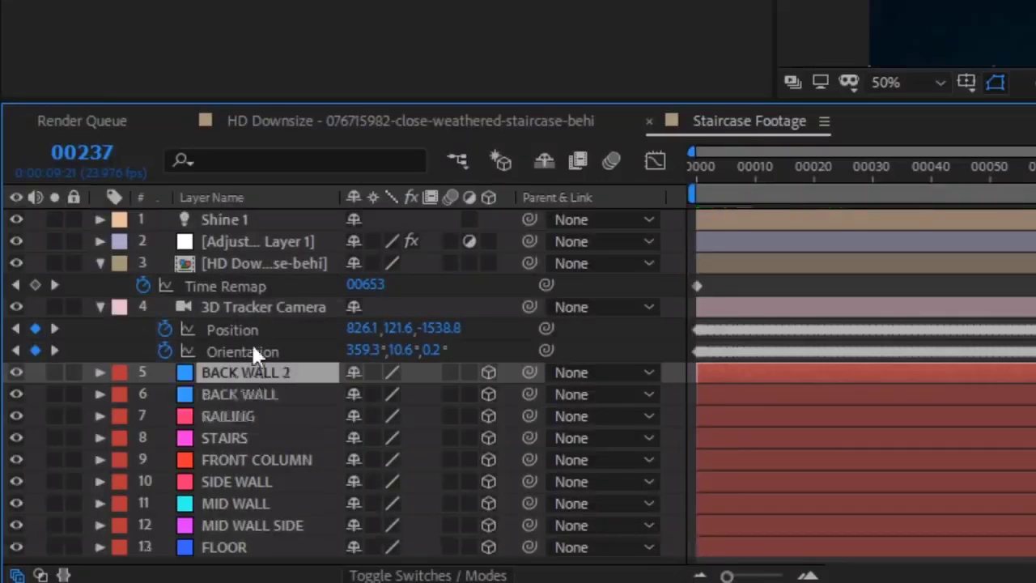
- Move the BACK WALL 2 solid above the footage layer, lower its opacity to 23%, and rename it Window Matte
drag(252, 348, 282, 254)
key(t)
drag(359, 286, 285, 290)
key(Return)
text(Window Matte)
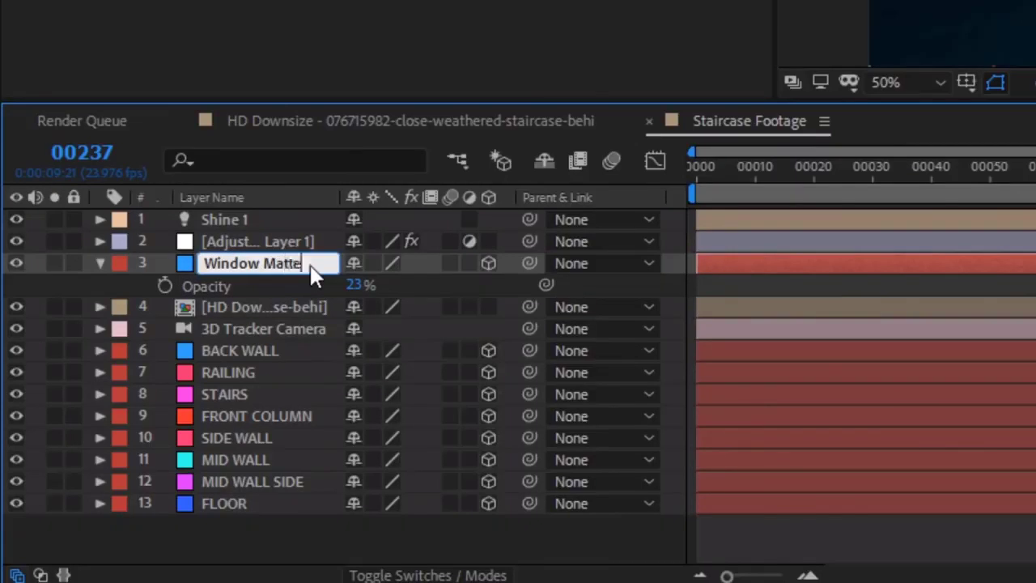
key(Return)
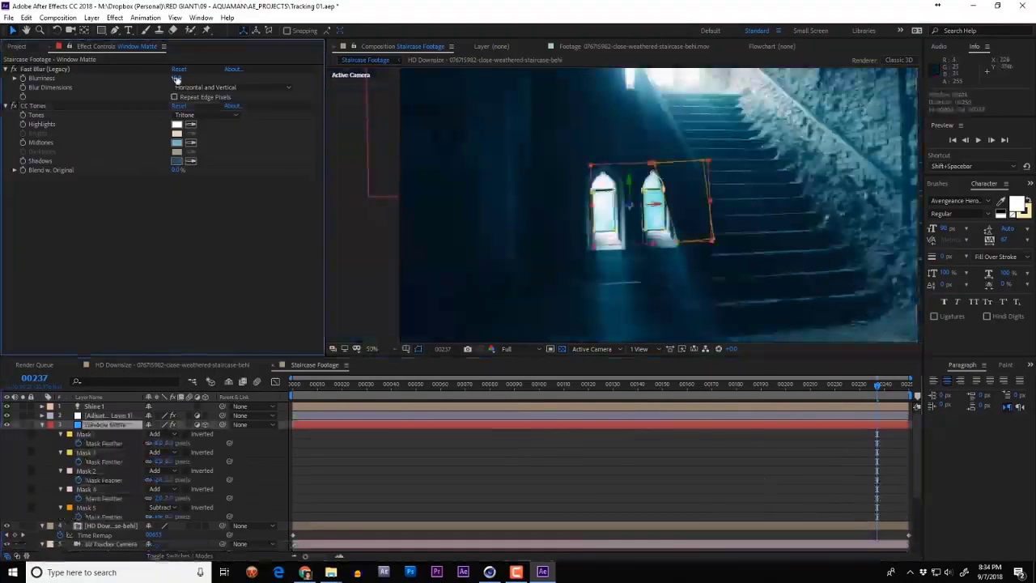
- Set the Window Matte's Fast Blur blurriness to 4 and compare the shot with the matte hidden and shown
drag(176, 79, 172, 80)
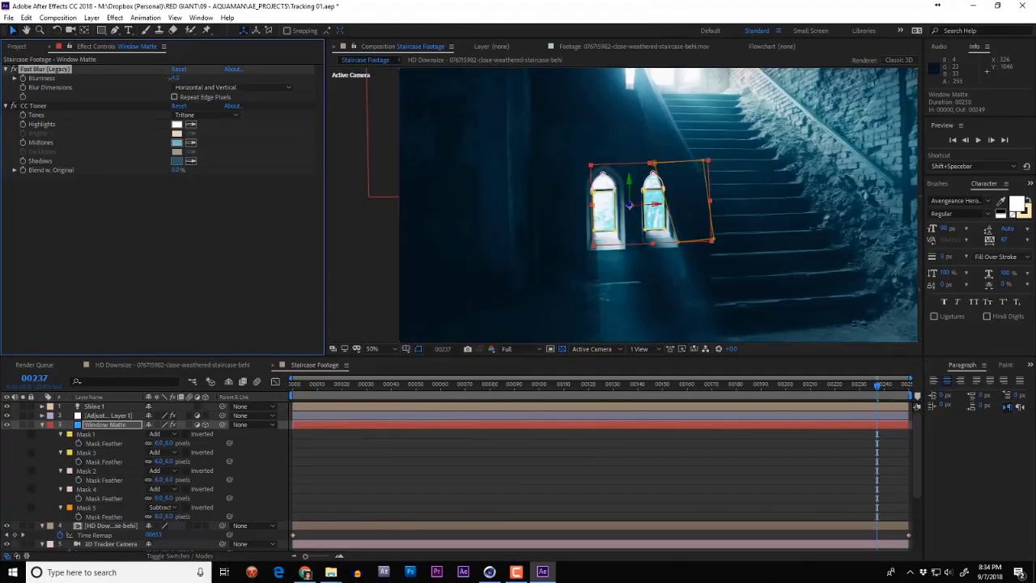
click(250, 480)
click(7, 425)
click(6, 424)
drag(845, 389, 760, 396)
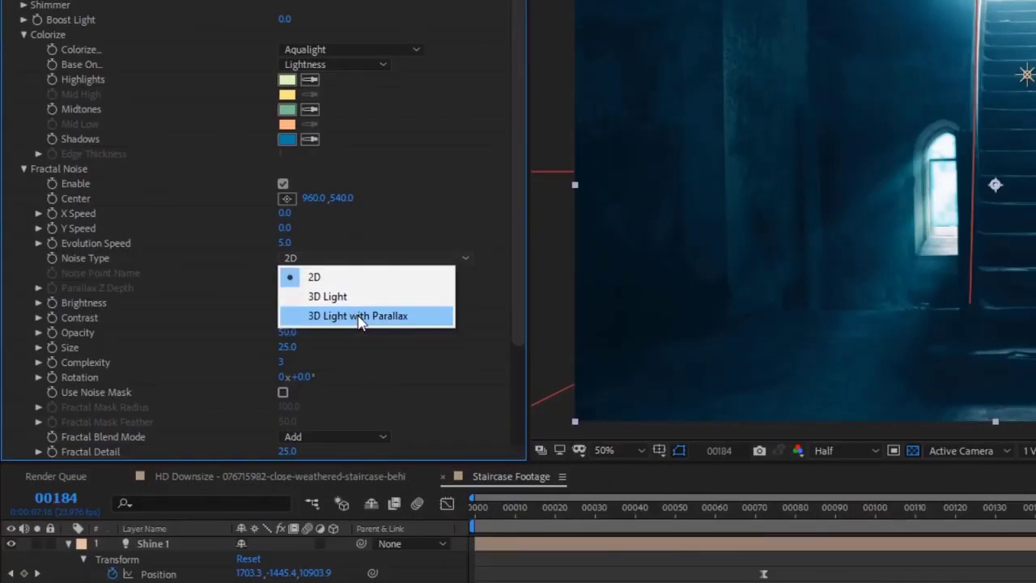
- Set Shine's fractal noise type to 3D Light with Parallax and choose a different fractal blend mode
click(356, 315)
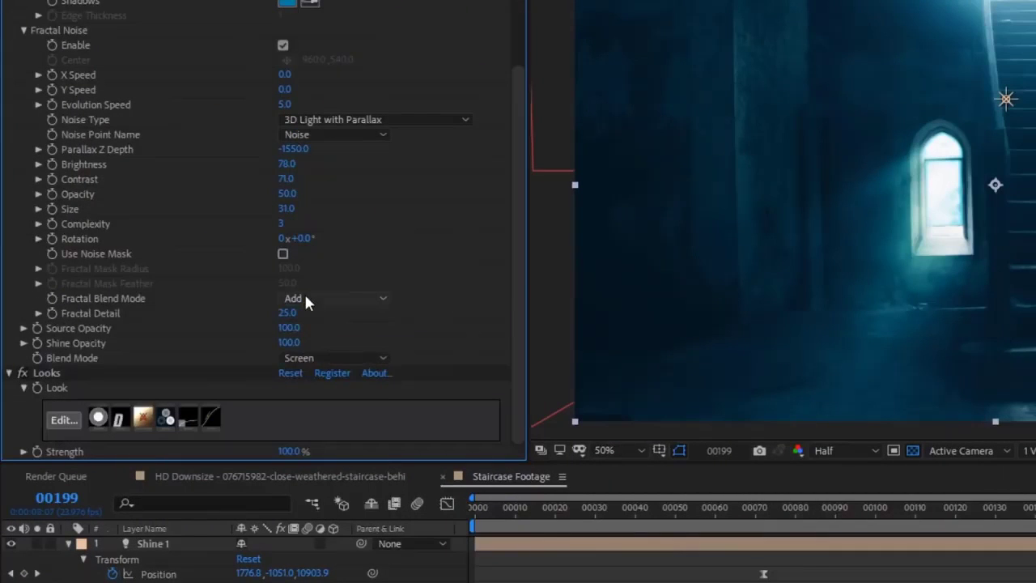
click(308, 299)
click(351, 343)
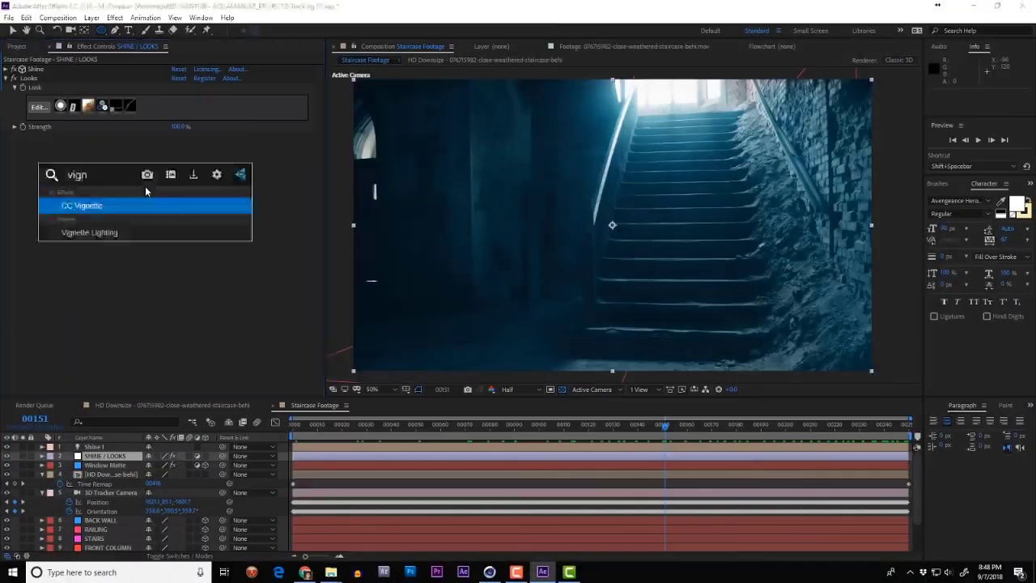
- Apply CC Vignette to the SHINE / LOOKS adjustment layer and check it along the shot
key(Return)
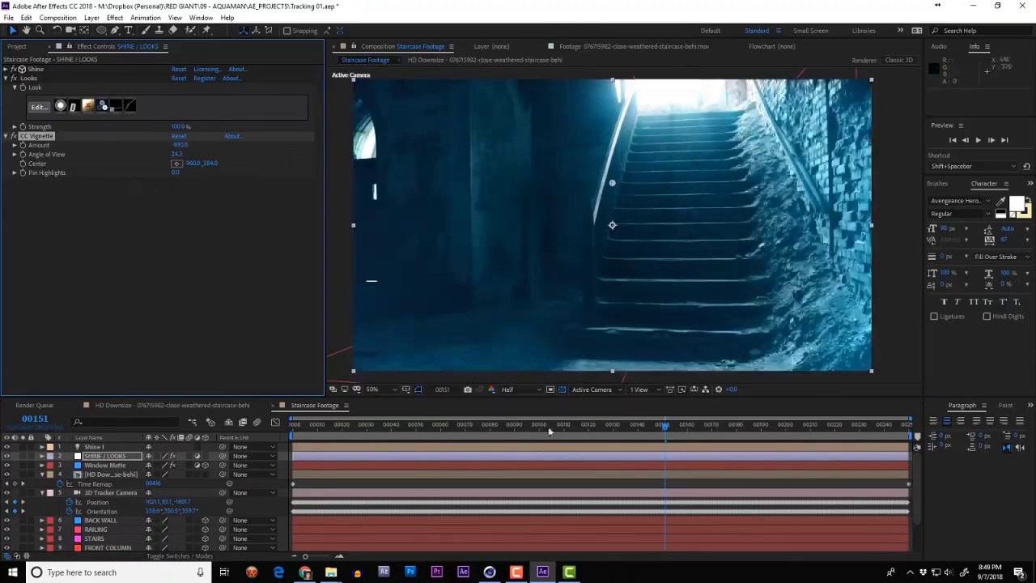
drag(549, 426, 704, 425)
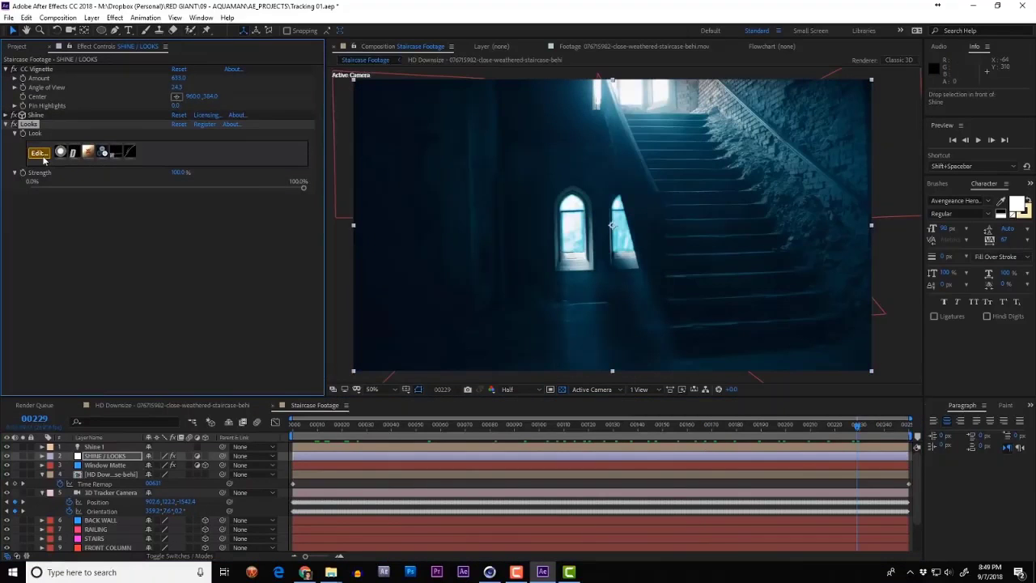
- Edit the Classic Hot and Cold look in Magic Bullet Looks, adjusting its S Curve tool
click(42, 156)
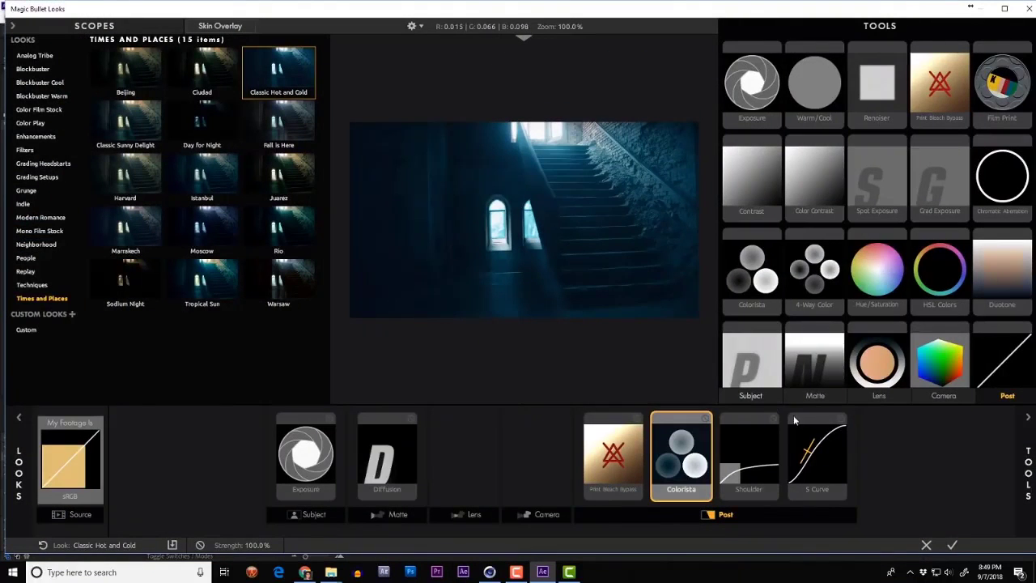
click(818, 457)
drag(907, 154, 897, 178)
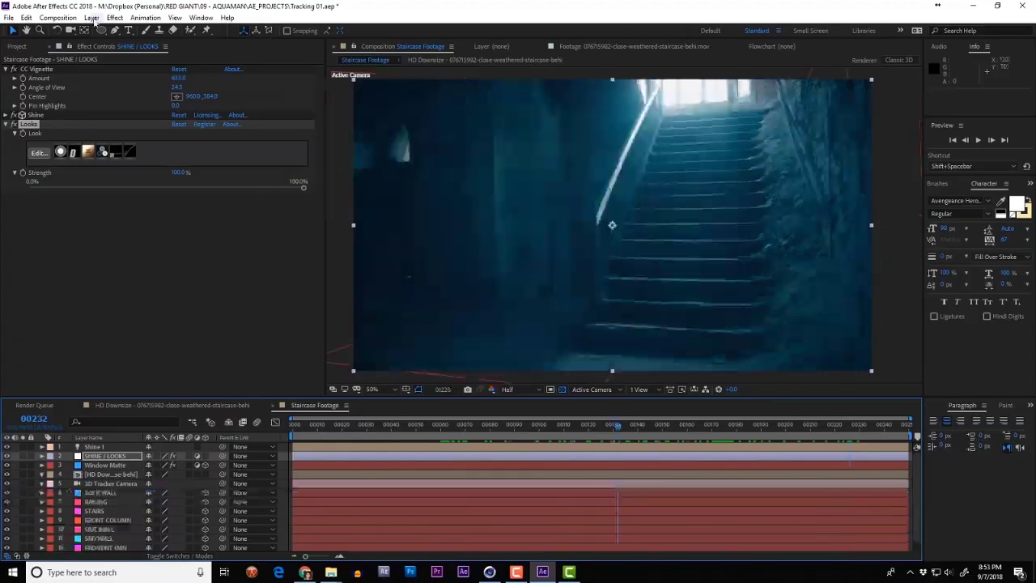
- Create a new full-frame solid named FORM above the SHINE / LOOKS layer
click(92, 17)
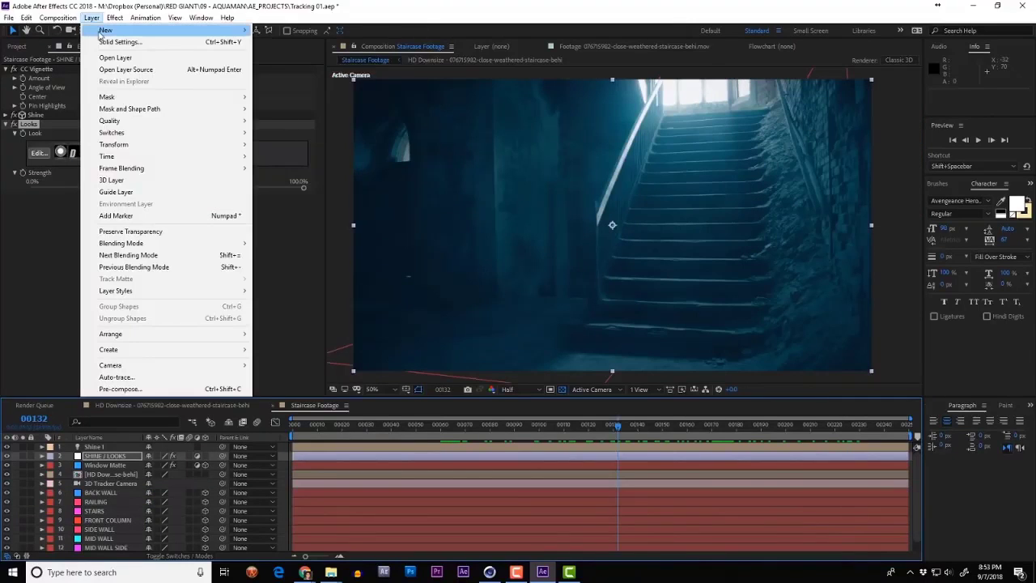
mouse_move(105, 30)
click(314, 43)
text(FORM)
key(Return)
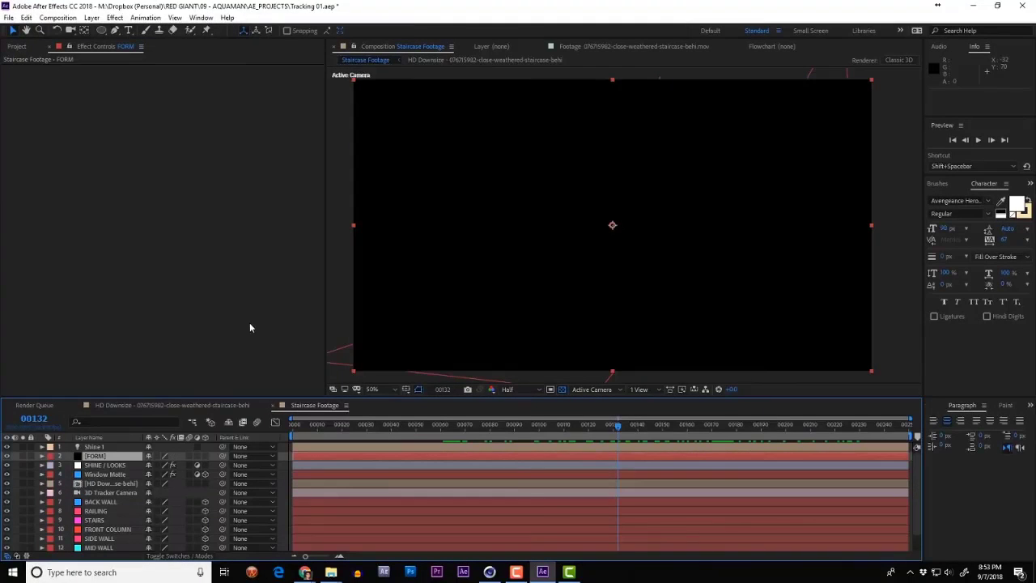
- Search the effects for "form" and apply Trapcode Form to the FORM solid
key(ctrl+space)
text(form)
key(Return)
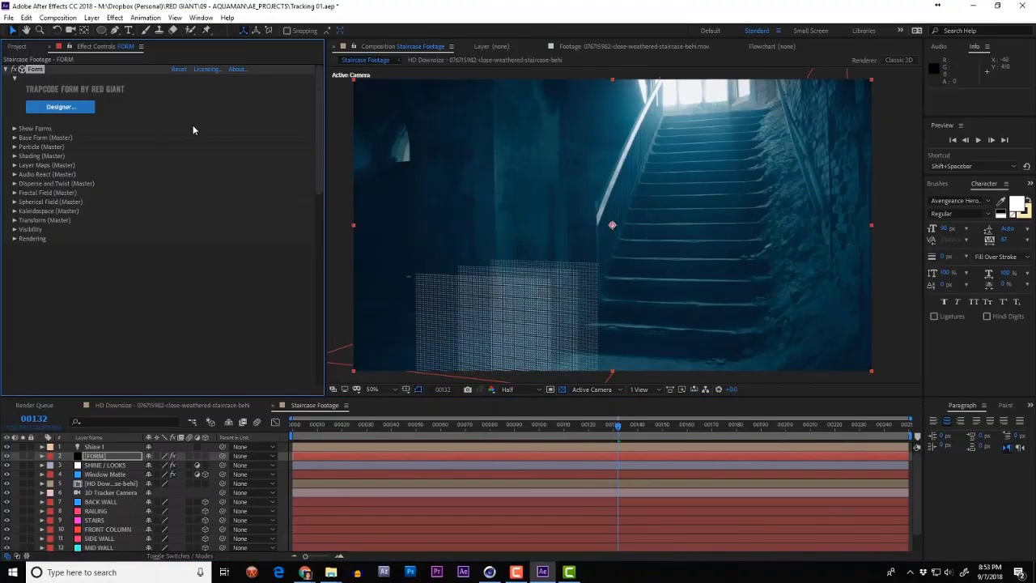
- Open the Form Designer and set the master form's particle type to Cloudlet
click(70, 108)
drag(394, 208, 443, 273)
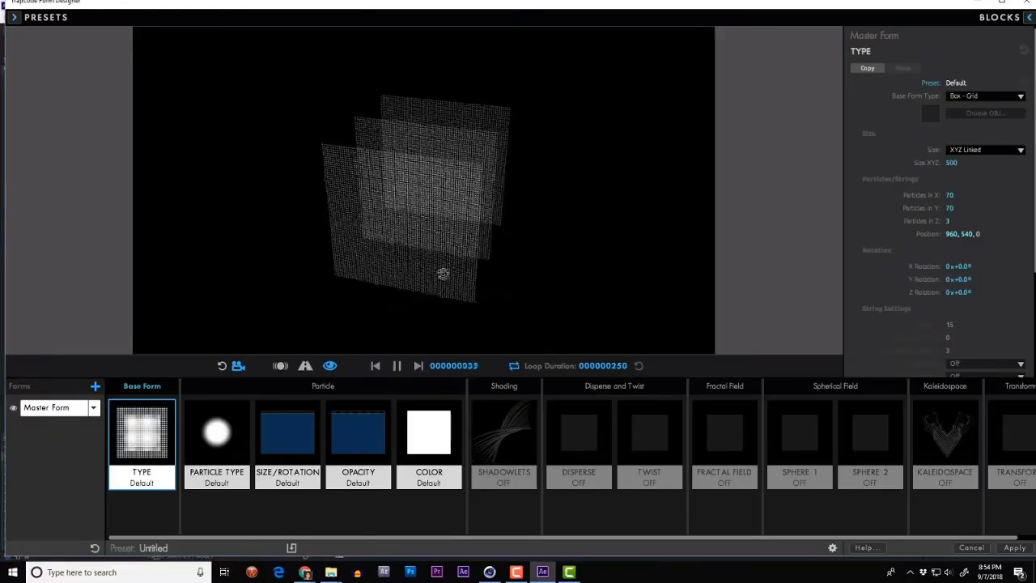
click(224, 447)
click(992, 97)
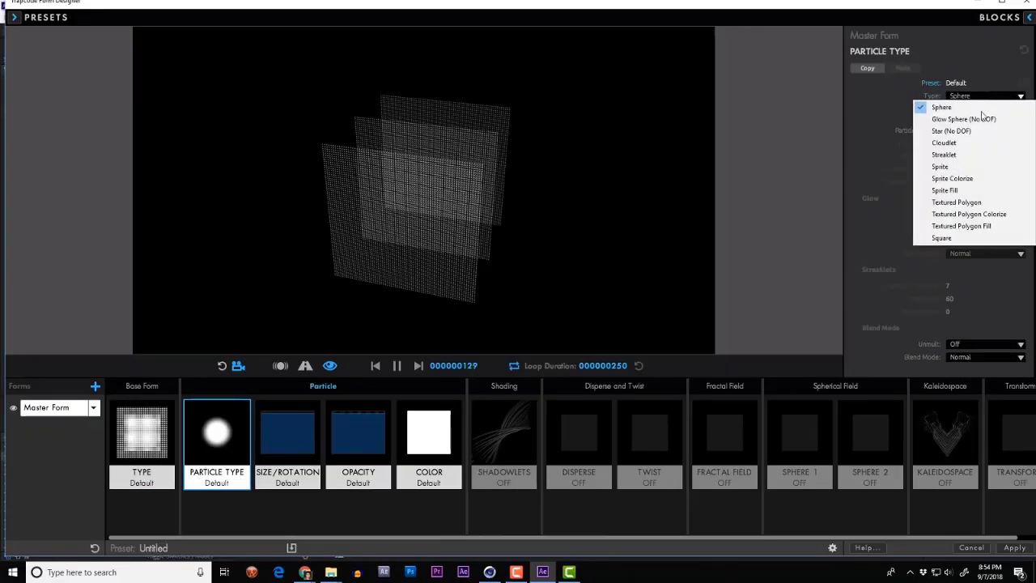
click(967, 141)
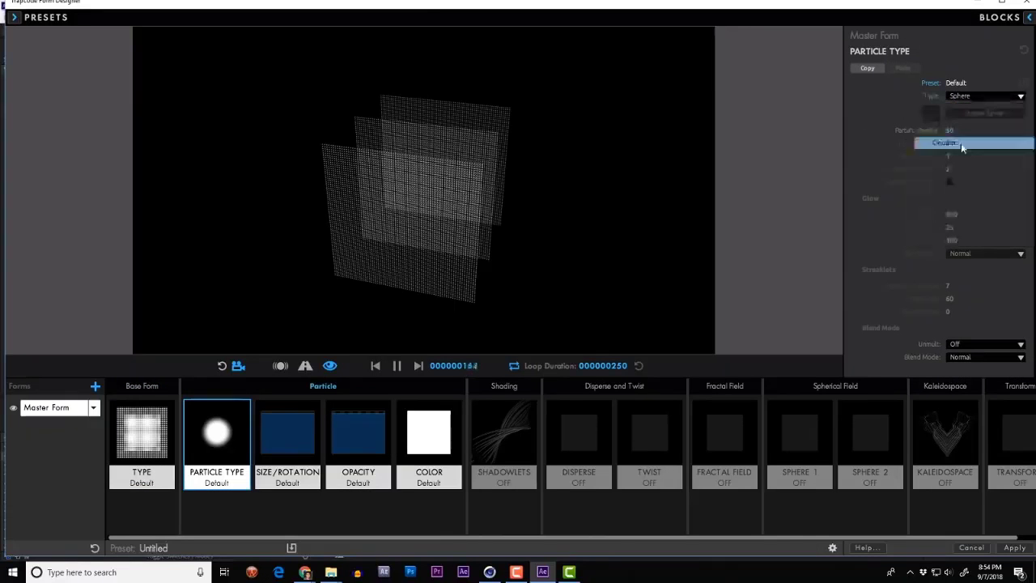
- Set the base form to 30 particles in X, 17 in Y and 8 in Z, and adjust the particle size settings
click(146, 437)
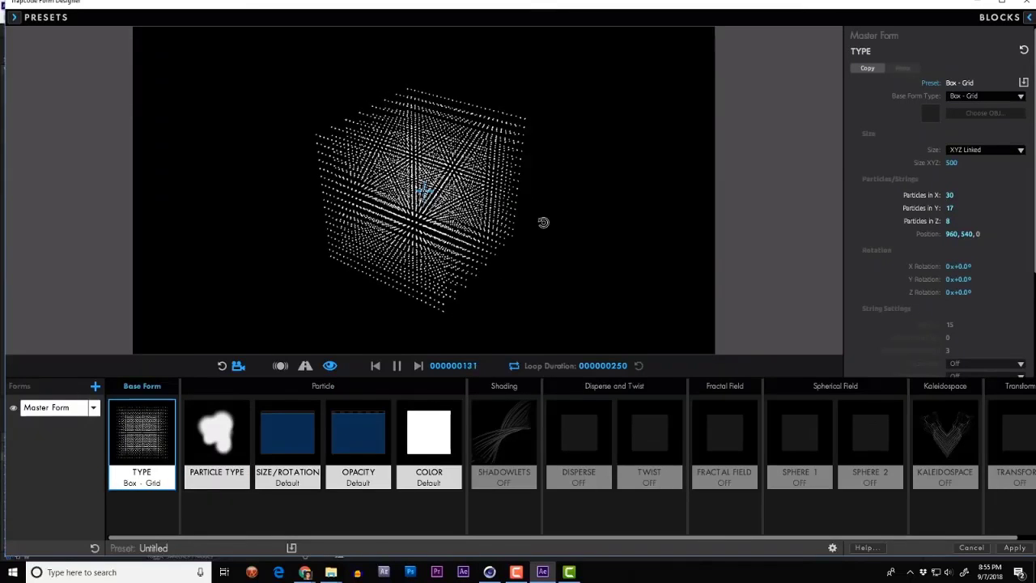
click(287, 441)
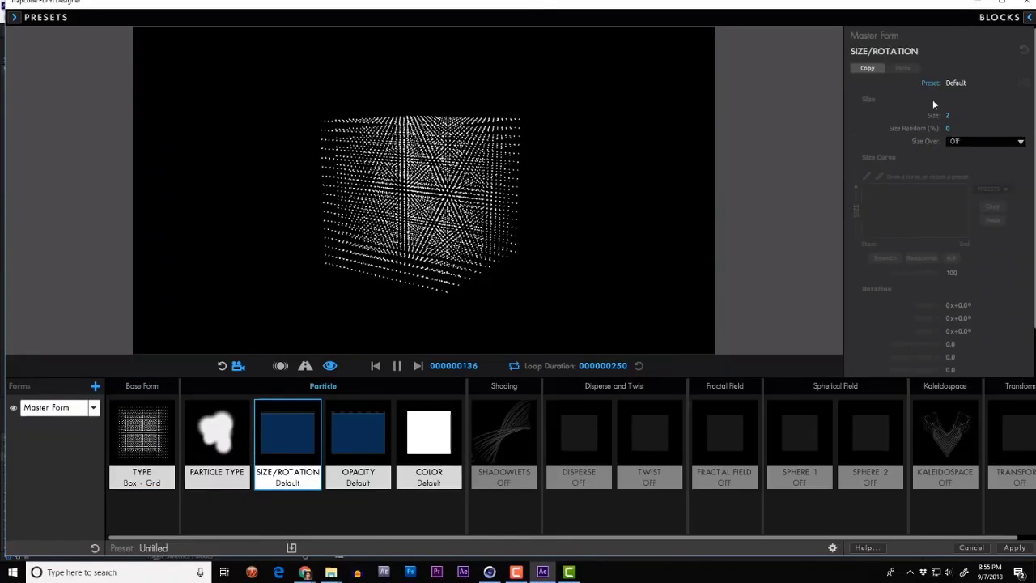
- Set Disperse Strength Over to Radial and increase the disperse amount to scatter the particle grid
click(594, 440)
click(981, 109)
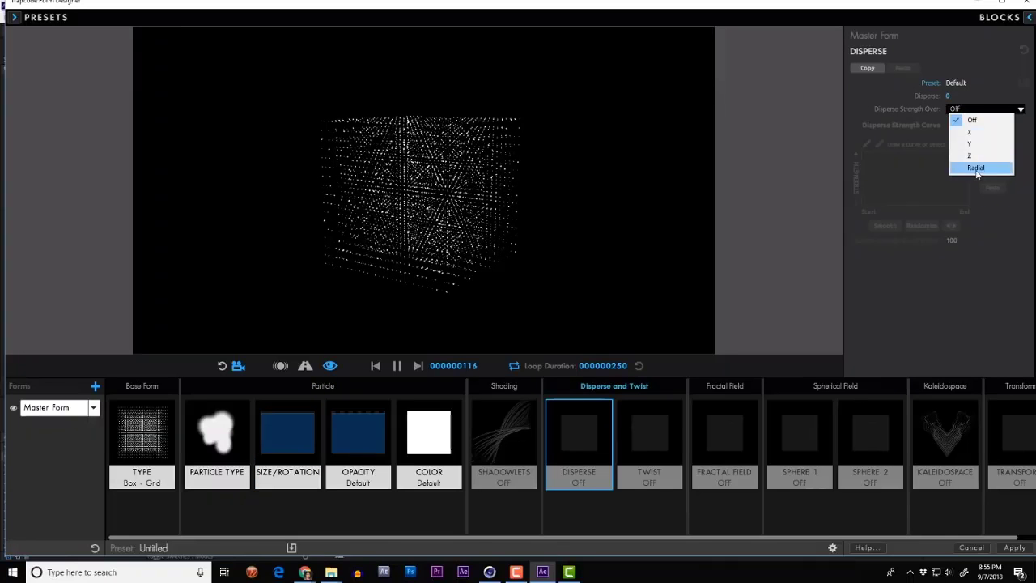
click(976, 169)
drag(948, 96, 979, 95)
- Set the fractal field's displacement mode and increase its X Displace value for the master form
click(724, 437)
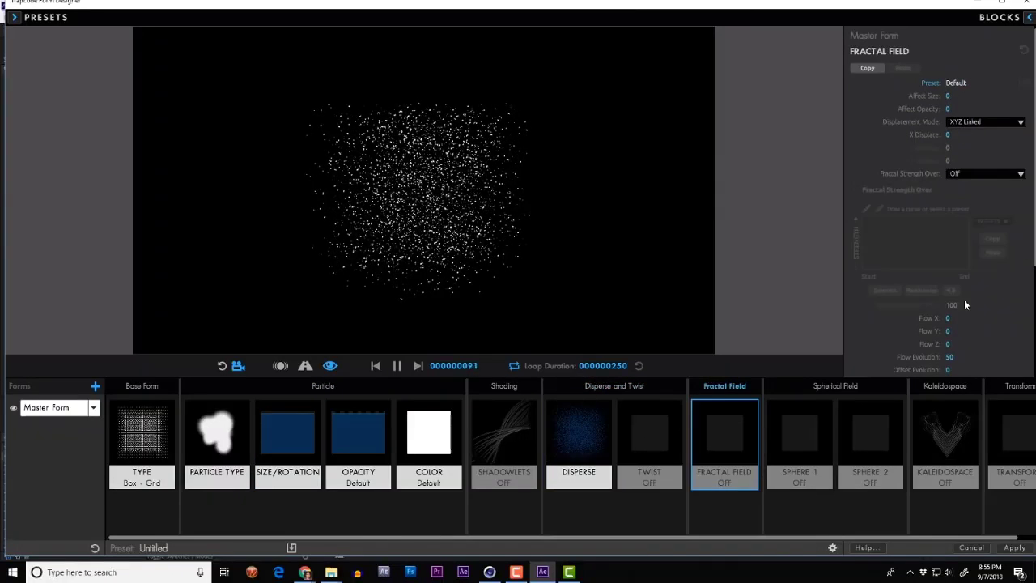
click(983, 121)
click(985, 145)
drag(948, 135, 960, 134)
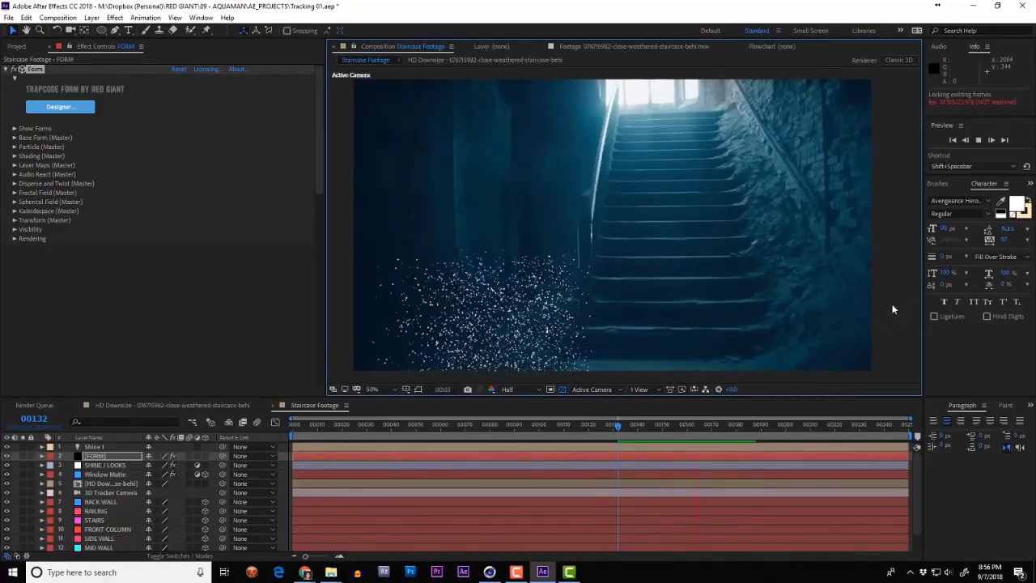
- Set the base form's Size X to 1310 and its position to 1117, 117, -546 so the particles spread through the staircase scene
key(space)
click(14, 138)
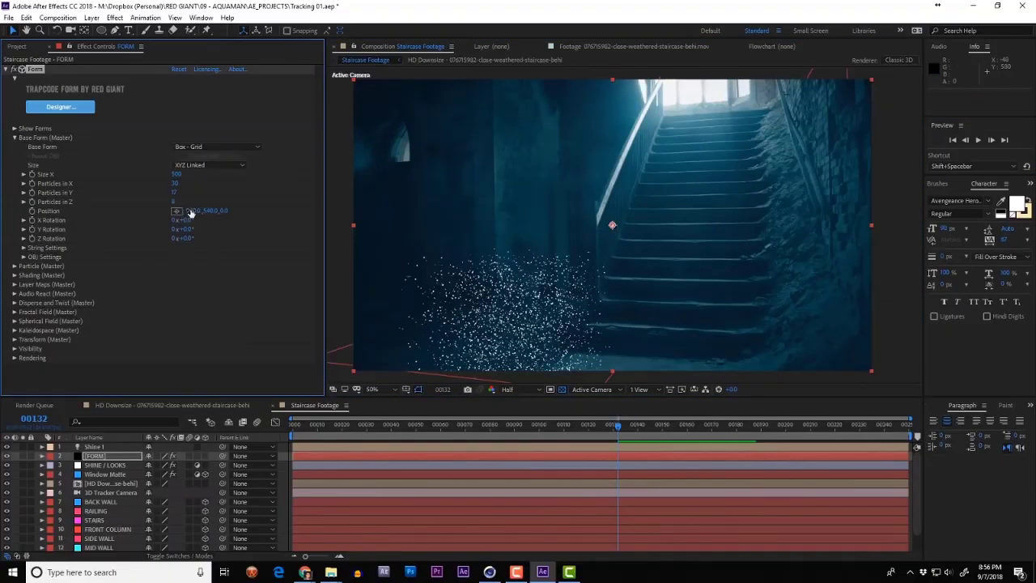
drag(210, 211, 137, 244)
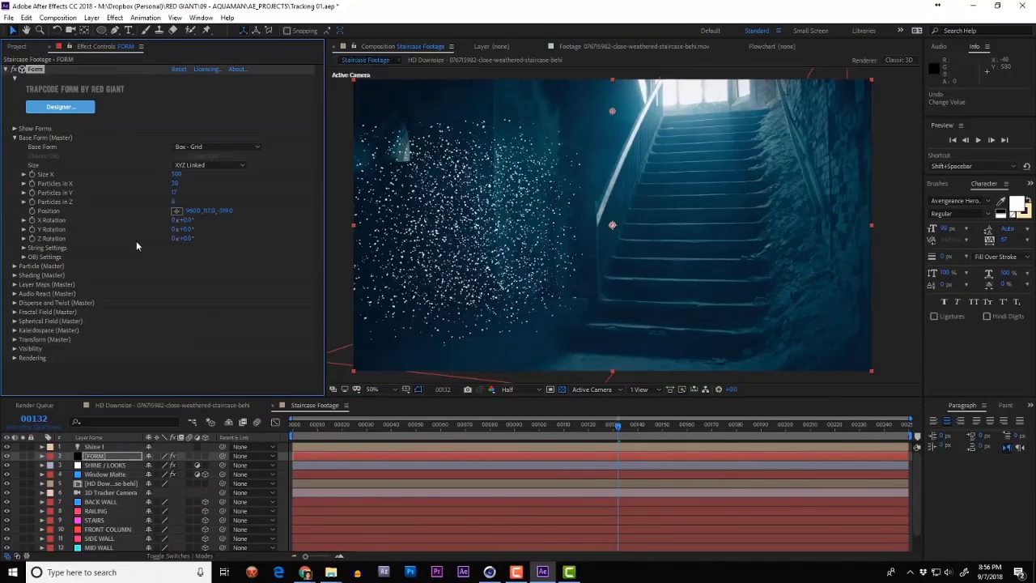
drag(618, 427, 810, 434)
drag(185, 182, 403, 185)
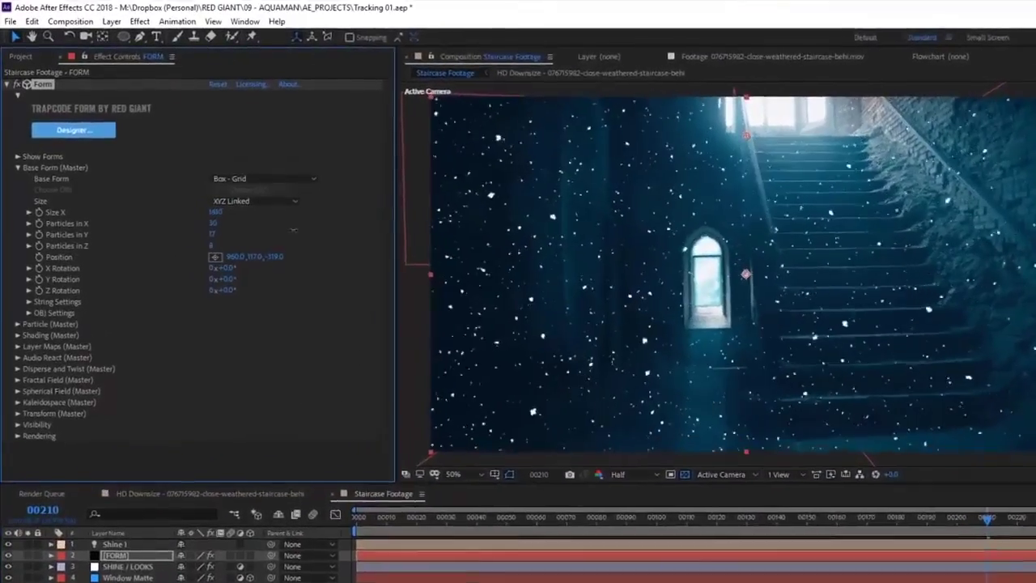
drag(812, 447, 717, 457)
drag(852, 544, 548, 534)
click(163, 295)
key(space)
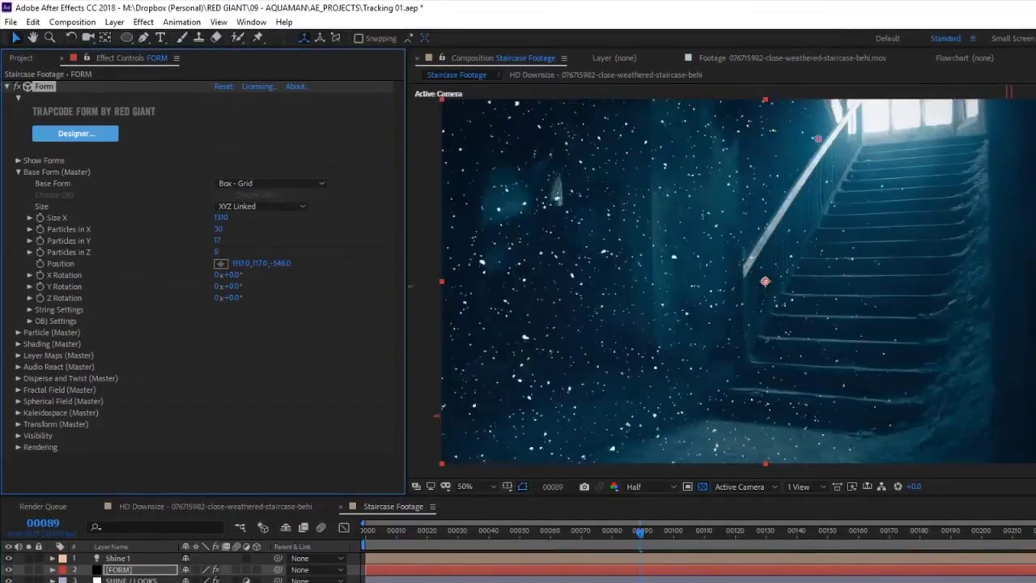
- Set the base form to 21, 23 and 16 particles in X, Y and Z, with particle size 1, opacity 6 and opacity random 68%
click(17, 333)
scroll(32, 265, down, 4)
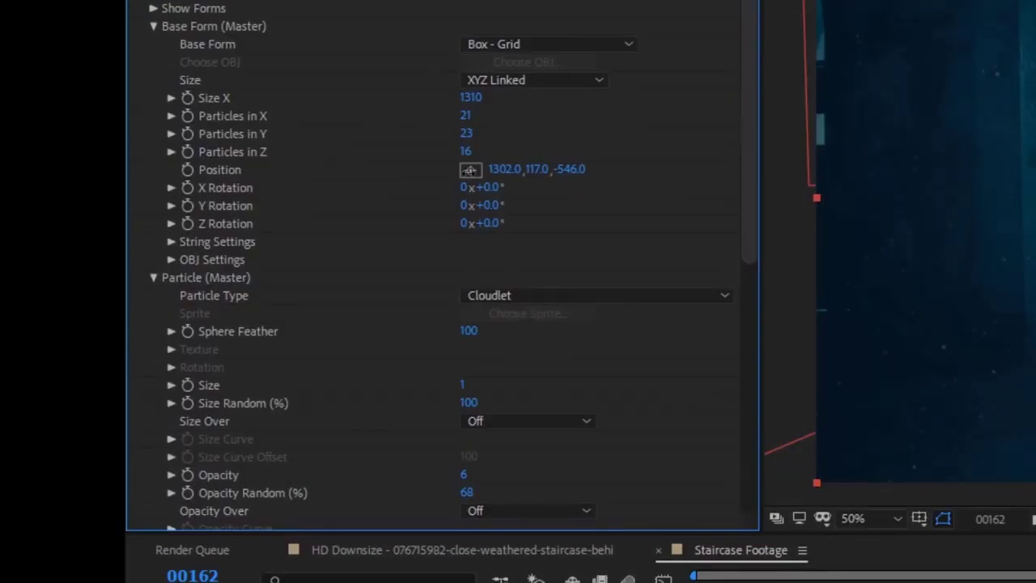
- Set the fractal field's X Displace to 799 and Flow Evolution to 15, and preview the drifting particles
scroll(132, 381, down, 7)
click(154, 341)
scroll(205, 303, down, 7)
drag(463, 256, 510, 246)
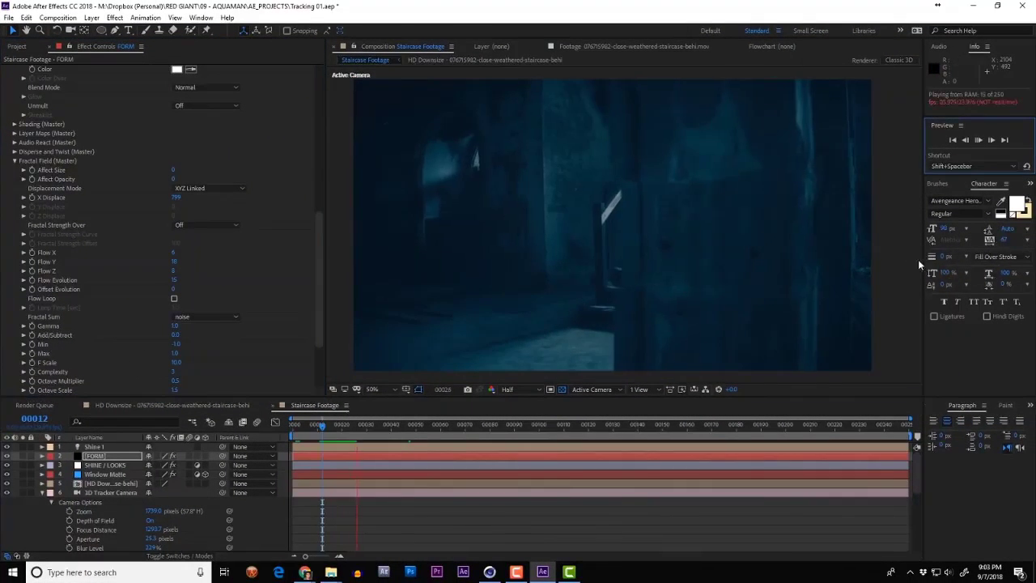
key(space)
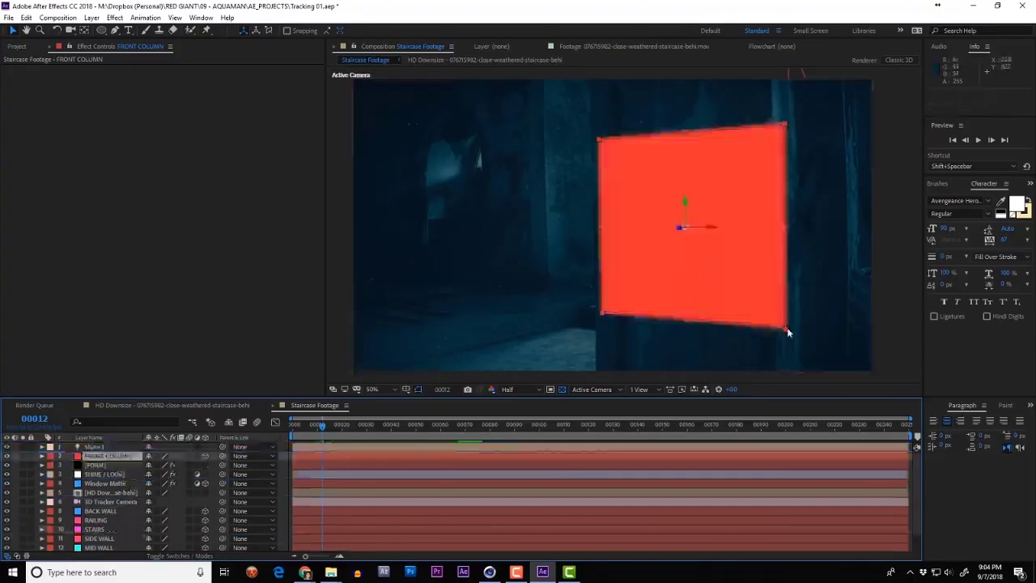
- Enlarge the FRONT COLUMN solid to cover the foreground column and use it as the FORM layer's alpha track matte
drag(787, 329, 791, 414)
mouse_move(708, 230)
mouse_down()
mouse_move(716, 234)
mouse_move(708, 236)
mouse_up()
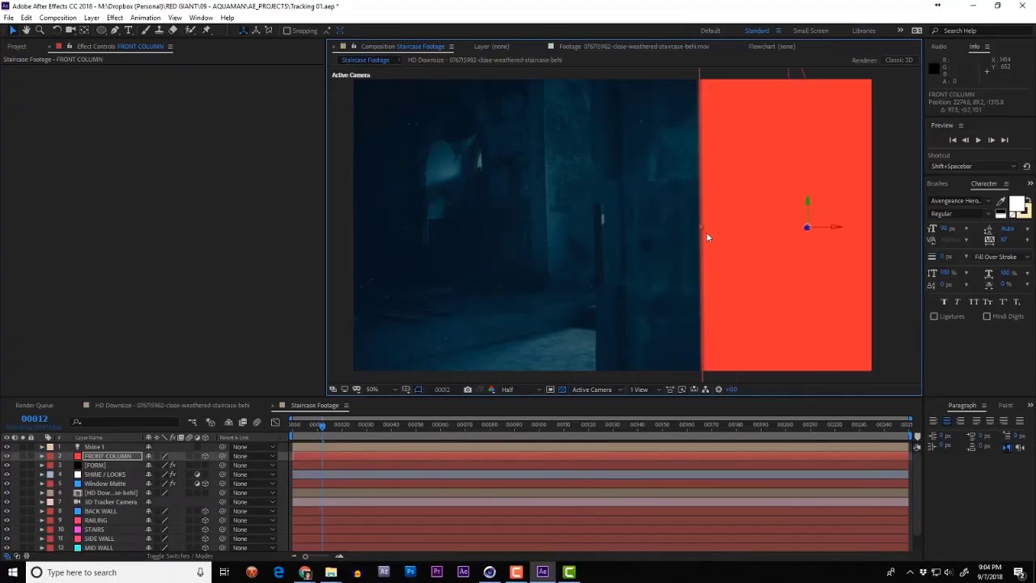
key(space)
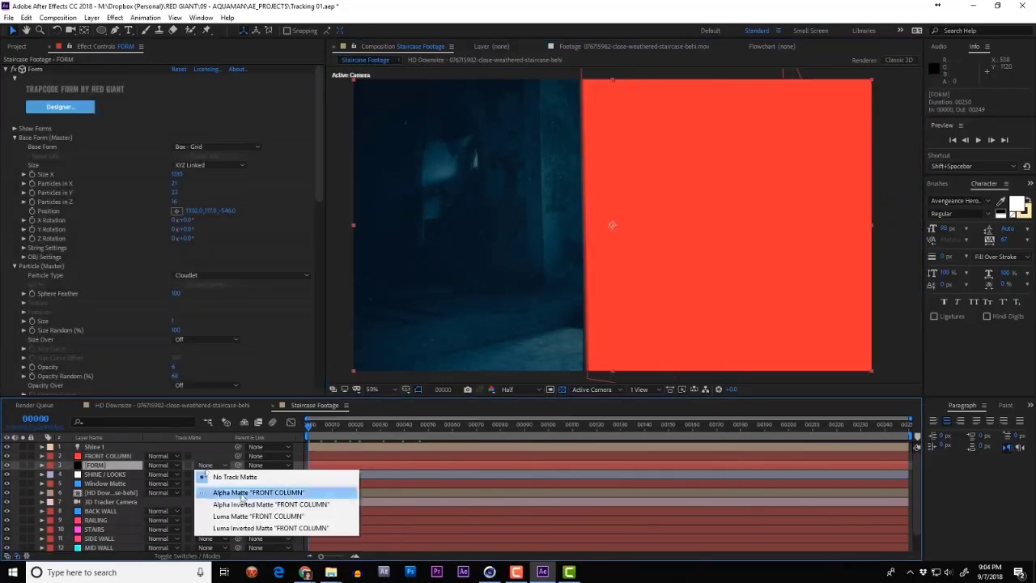
click(243, 492)
key(space)
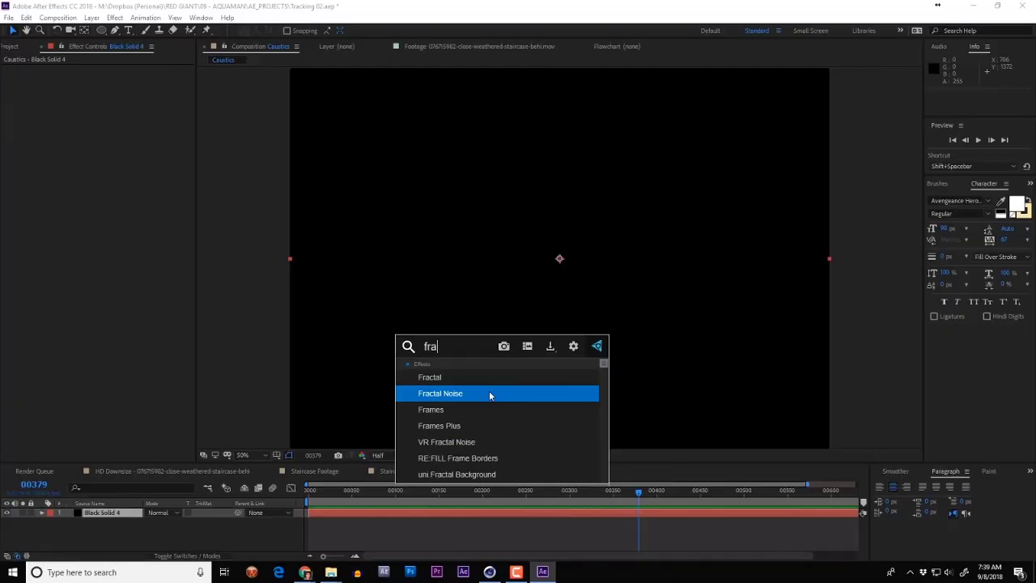
- Apply Fractal Noise to the black solid in the Caustics composition
click(489, 393)
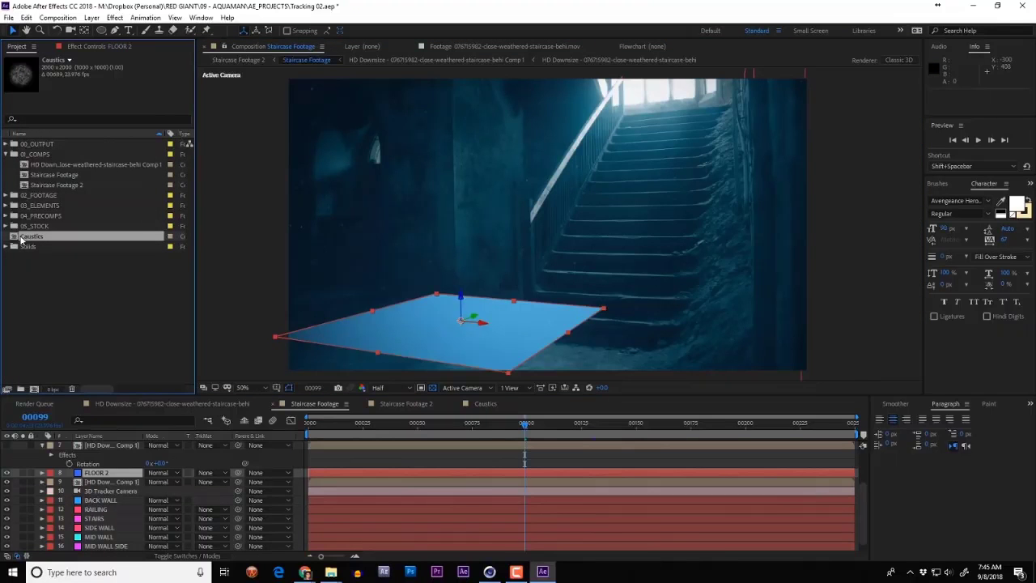
- Replace the FLOOR 2 solid with the Caustics composition and set its blending mode to Add
drag(21, 240, 420, 345)
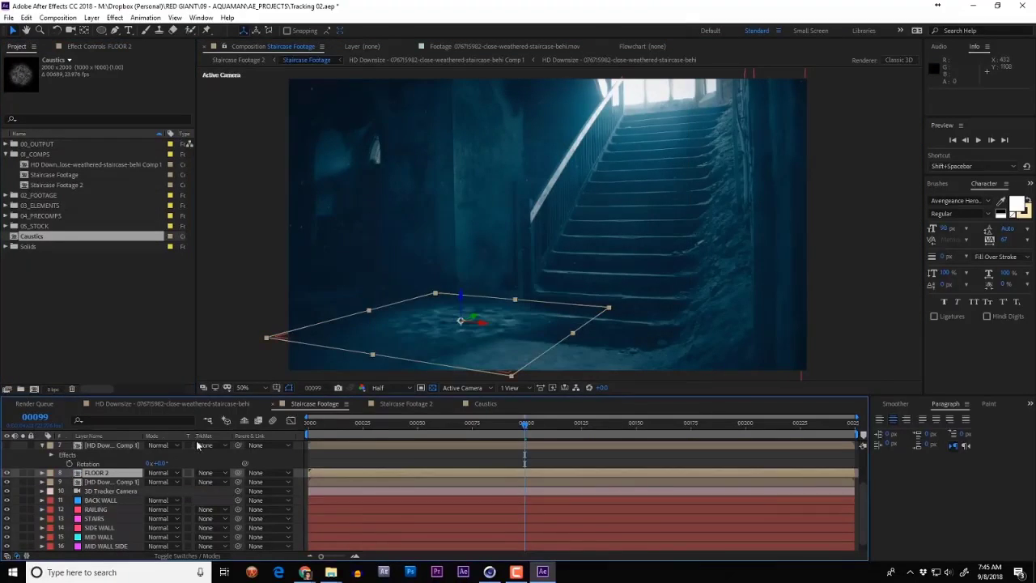
click(162, 473)
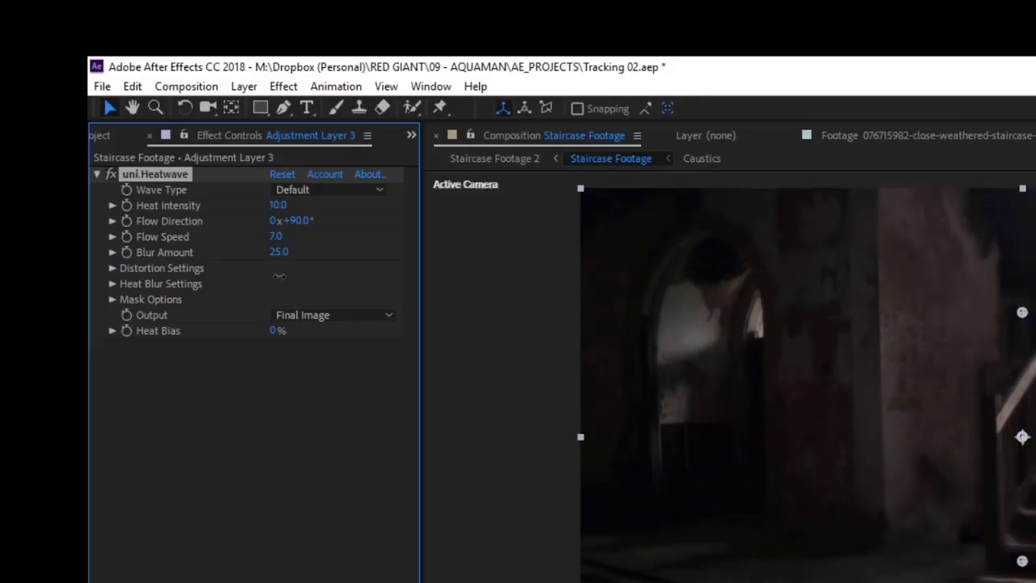
- Set uni.Heatwave on Adjustment Layer 3 to Billowed waves with Flow Speed 15 and Heat Detail Scale 150, and preview the distortion
drag(279, 276, 267, 276)
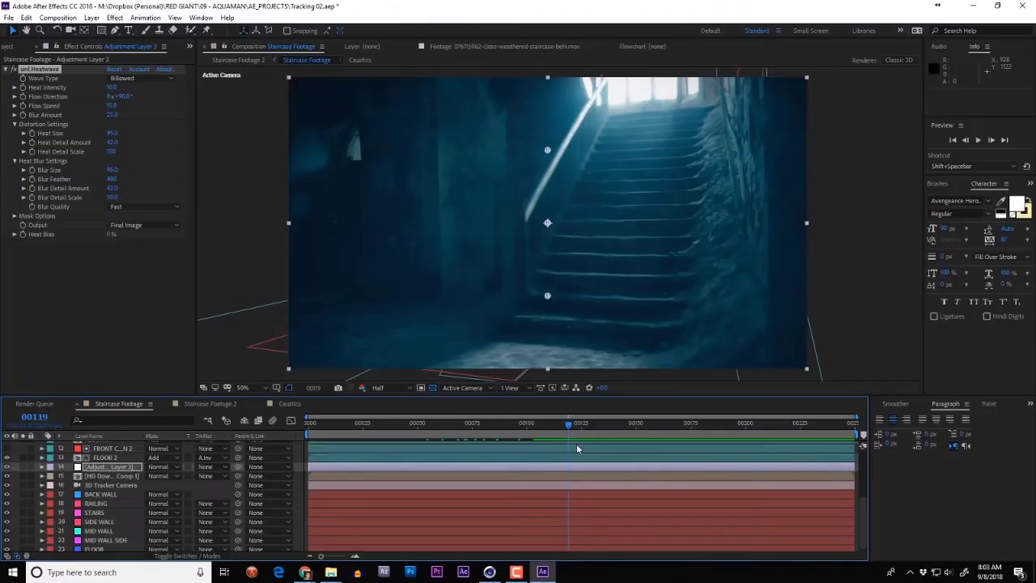
key(space)
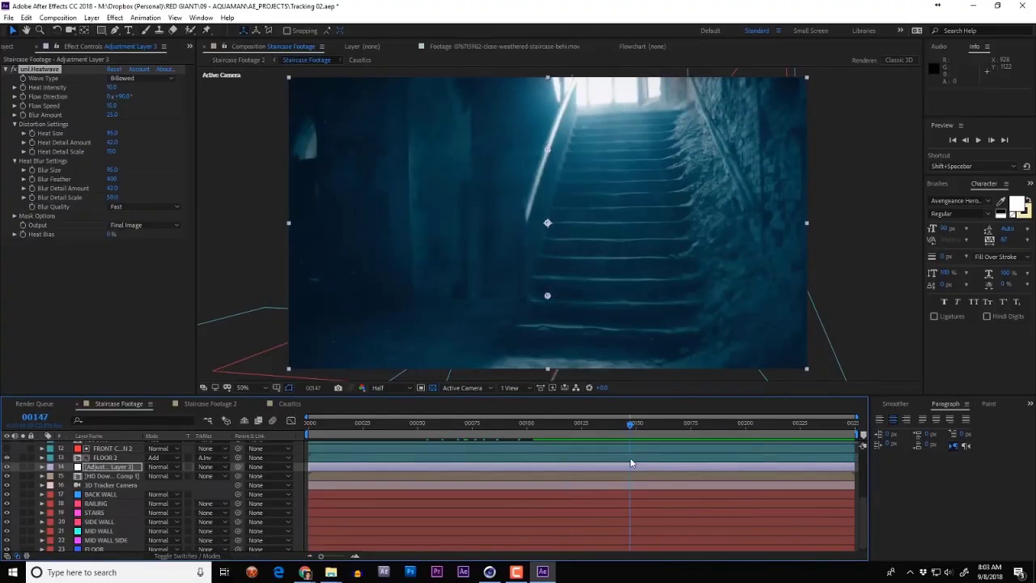
drag(630, 457, 836, 492)
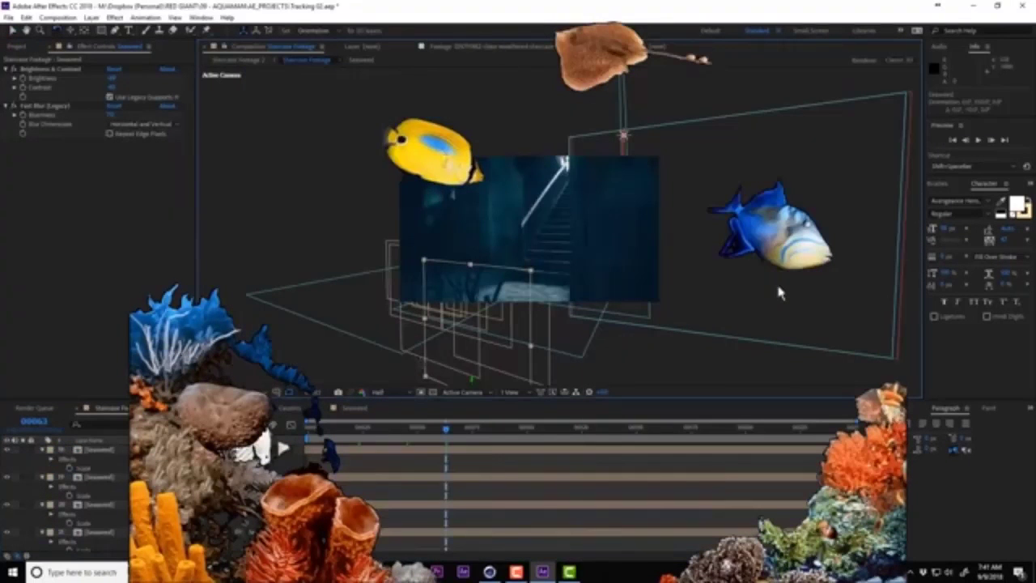
- Switch to Sketchfab and examine the page of the downloadable fish model
key(space)
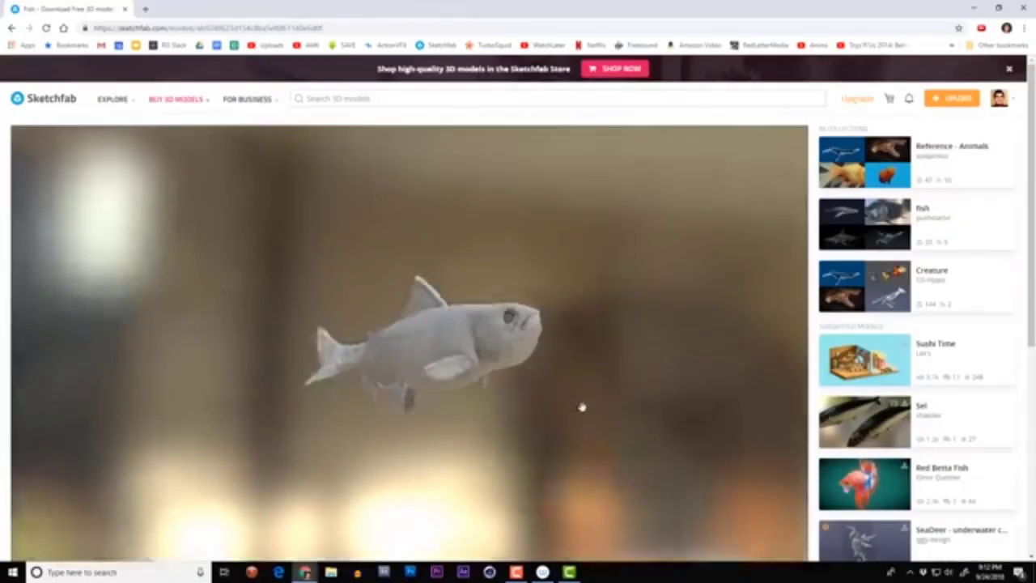
scroll(404, 452, down, 2)
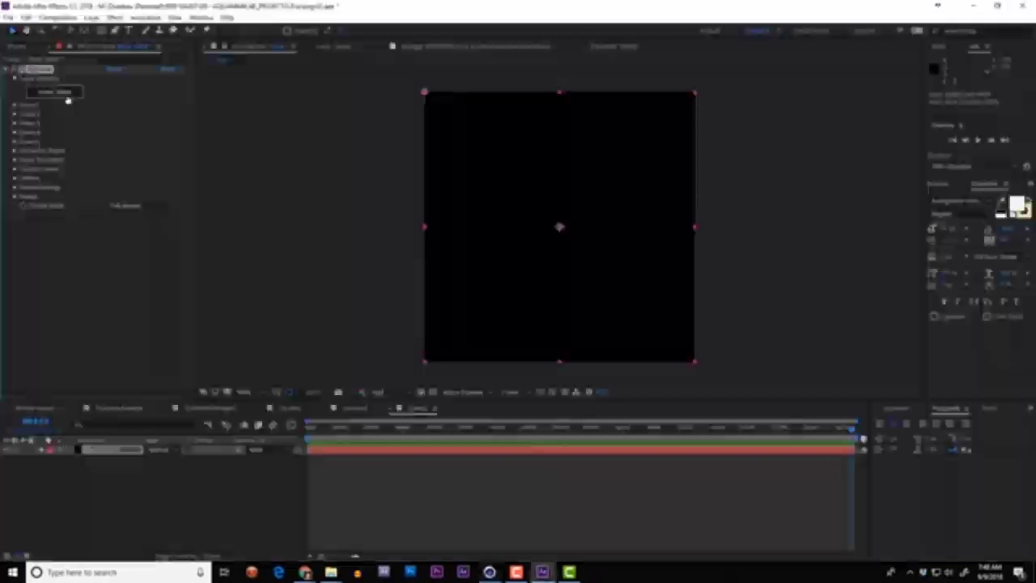
- Open the Element scene setup on the black solid, load the Fish_Animated_000001 OBJ sequence and examine the fish close up
click(67, 95)
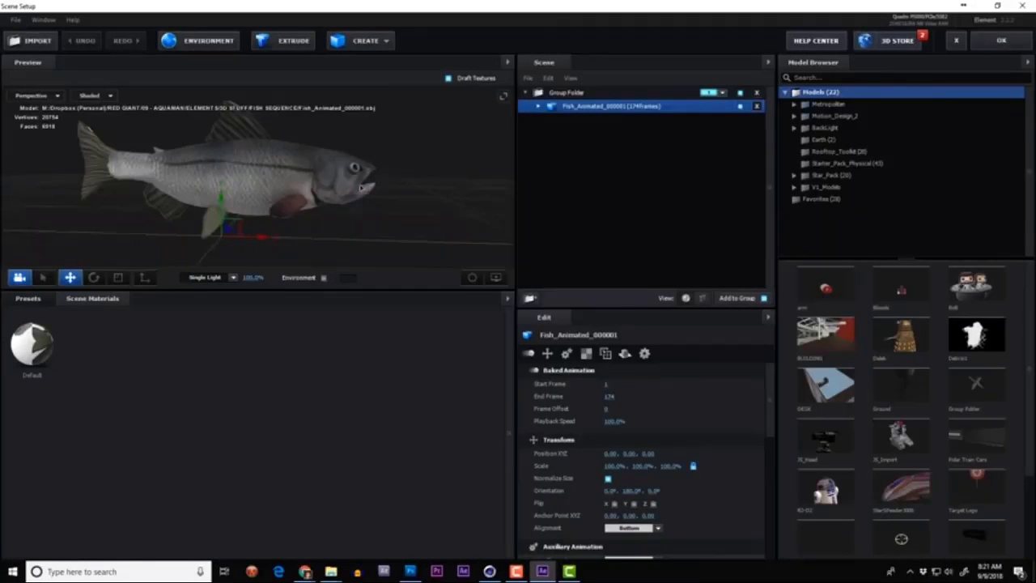
scroll(361, 188, up, 5)
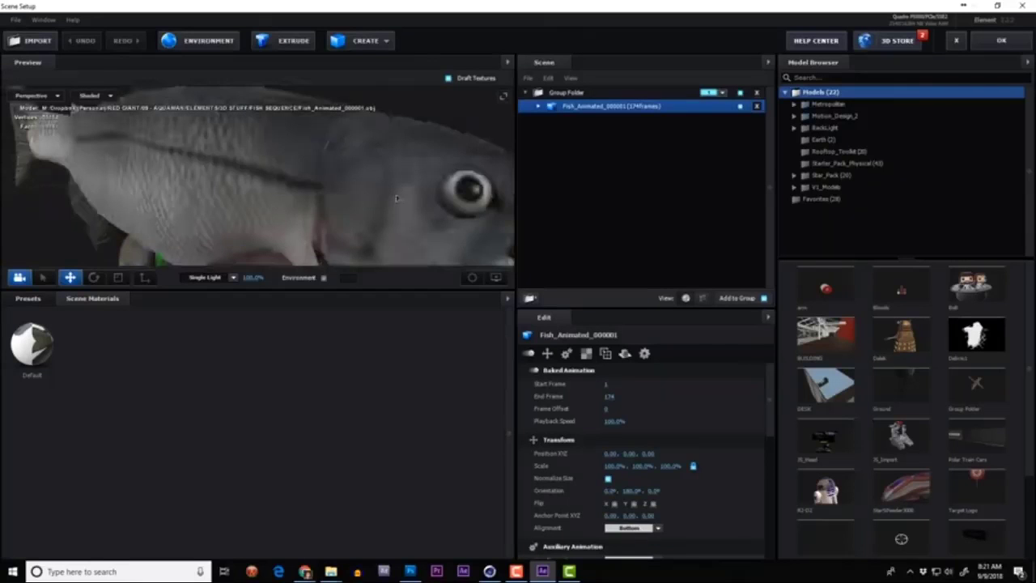